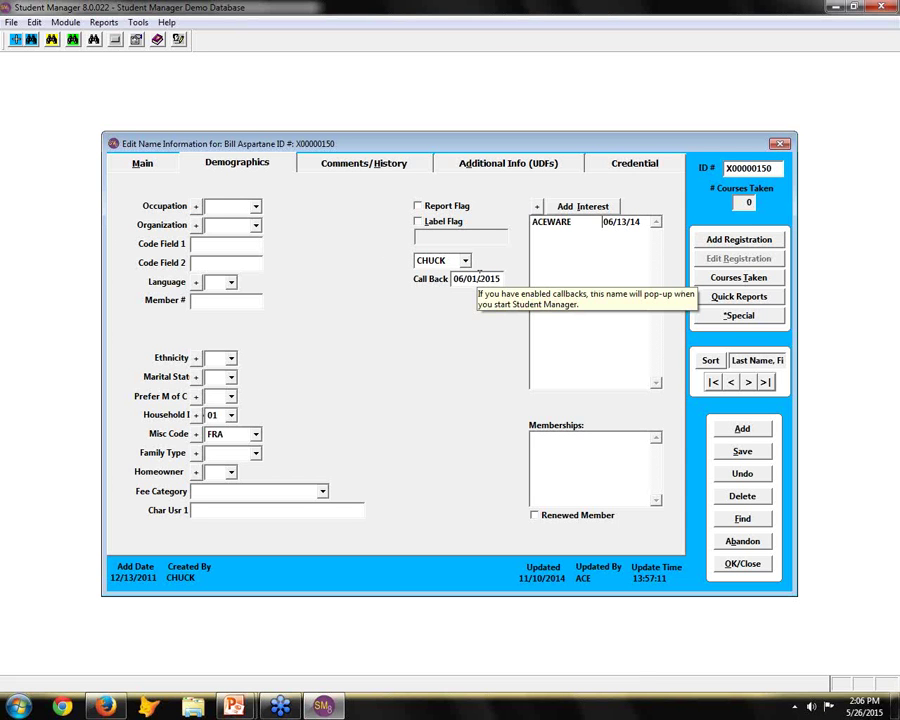
Set the student's Call Back date to today, 05/26/2015.
{"action": "double_click", "coordinate": [484, 279]}
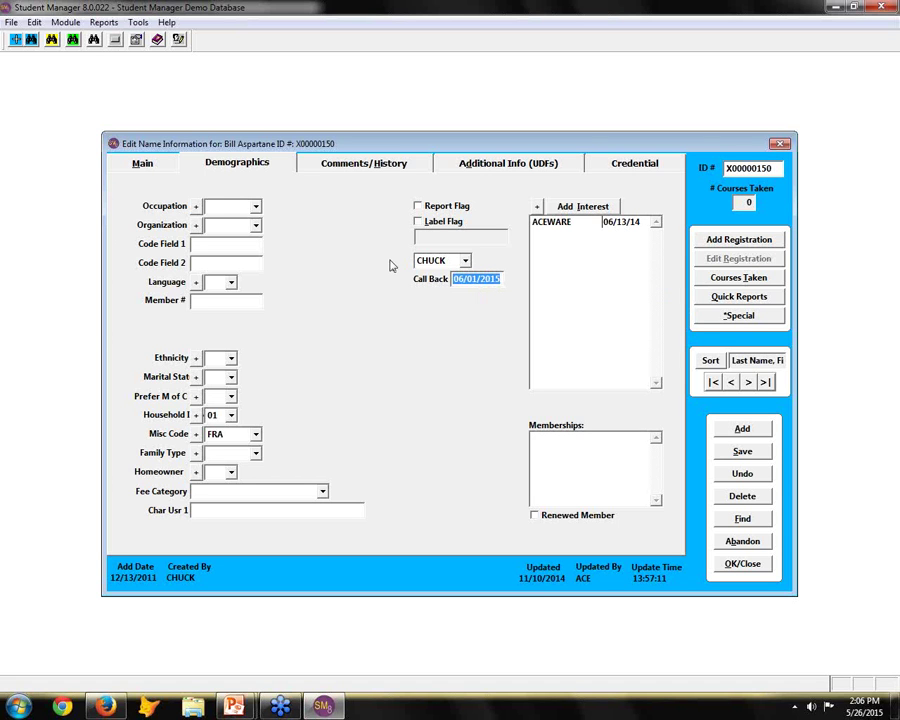
{"action": "key", "text": "t"}
{"action": "key", "text": "Tab"}
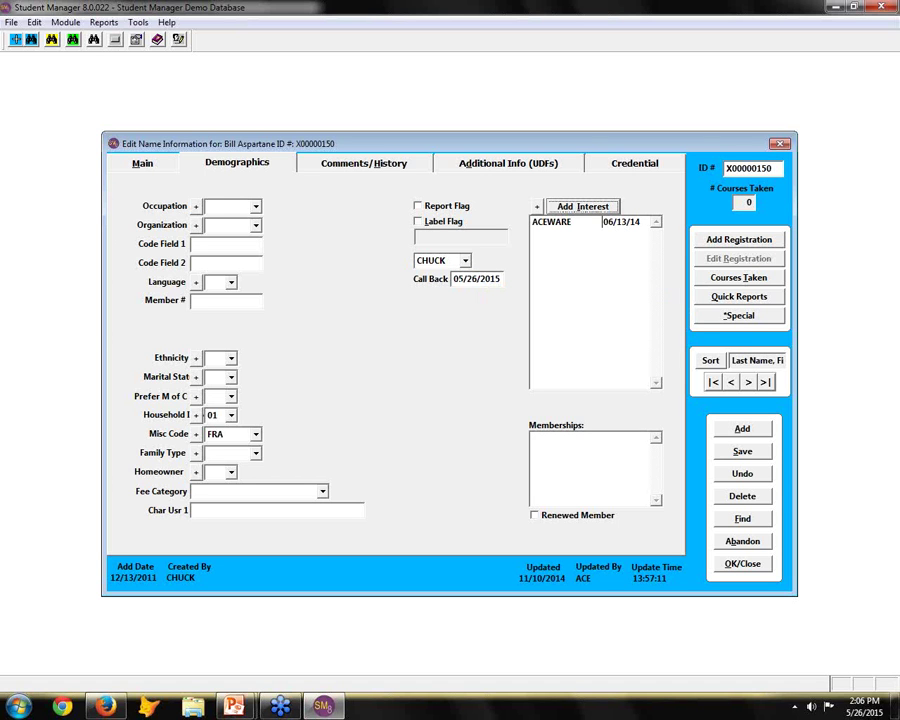
Add a dated contact history entry about calling the student to do XX YY ZZ using the Special tool, and close the record.
{"action": "left_click", "coordinate": [736, 316]}
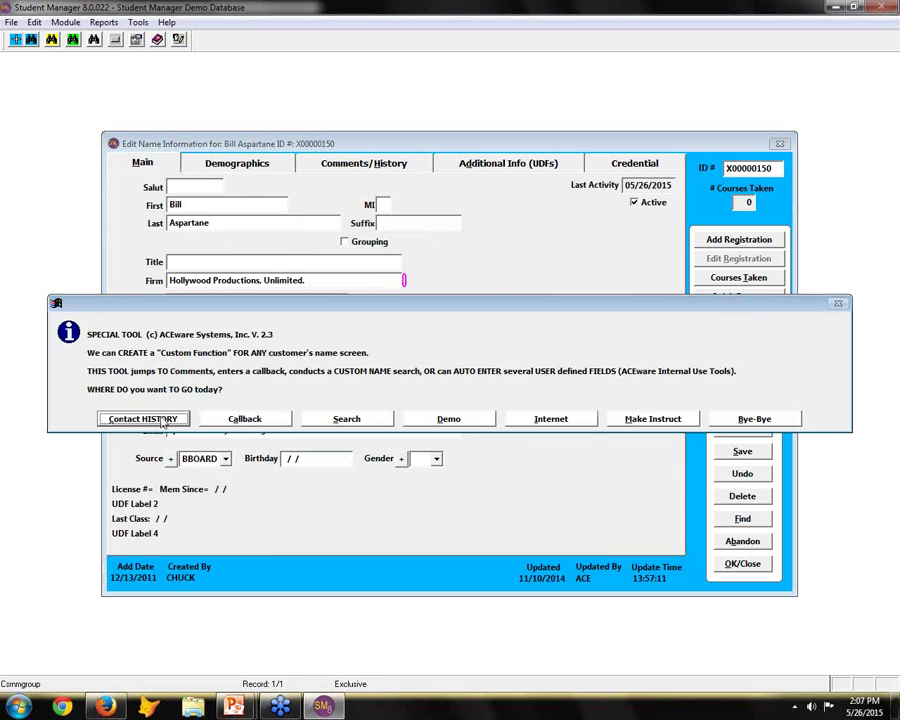
{"action": "left_click", "coordinate": [143, 419]}
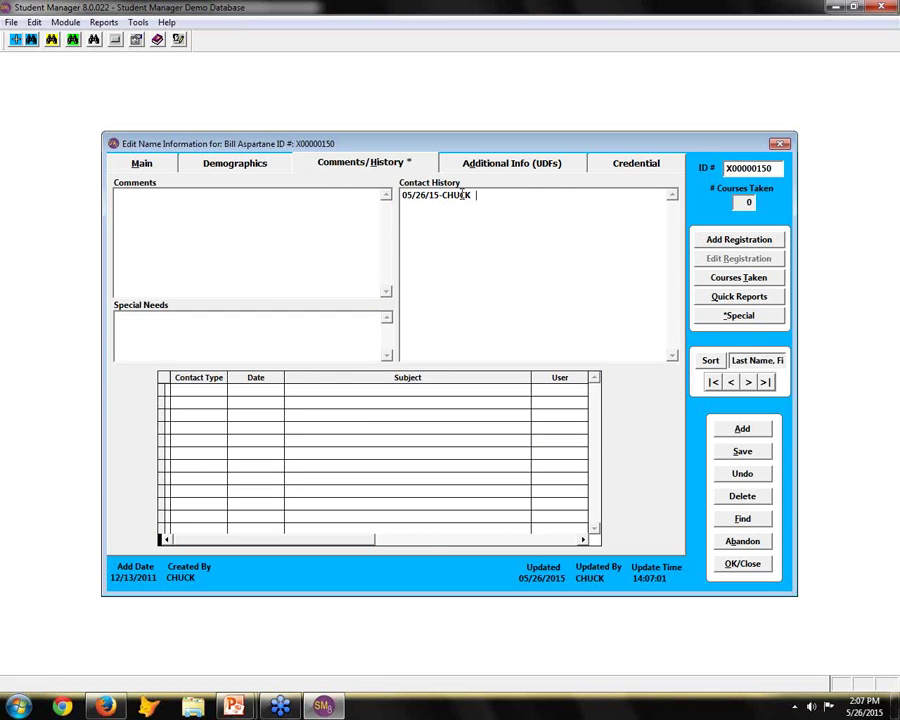
{"action": "type", "text": "Call Bill to do XX YY ZZ"}
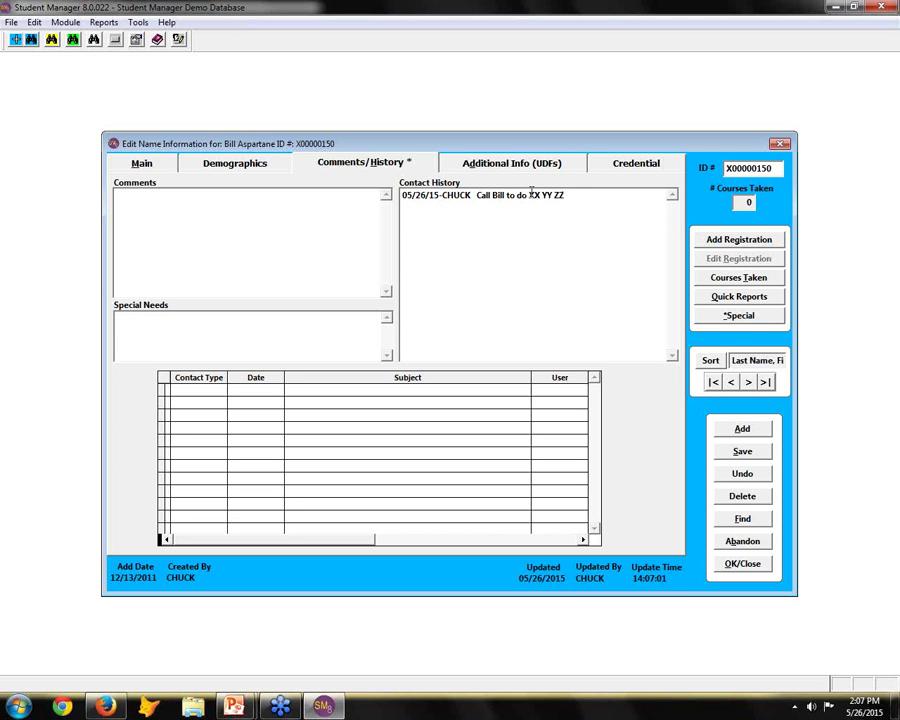
{"action": "left_click", "coordinate": [740, 568]}
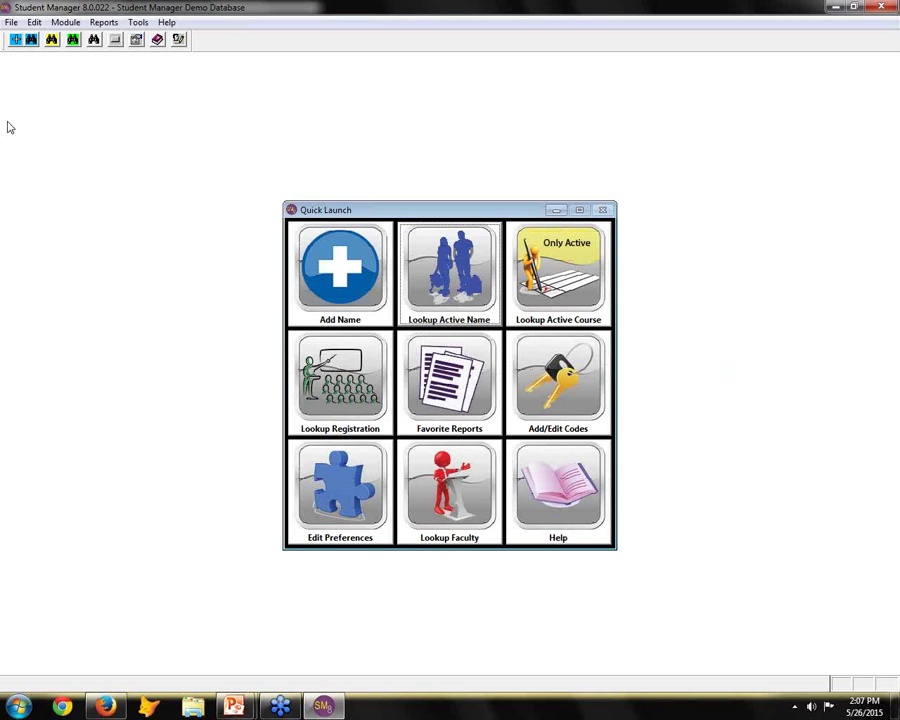
Open the list of student callbacks and widen its window to show every column, including the history memo.
{"action": "left_click", "coordinate": [139, 23]}
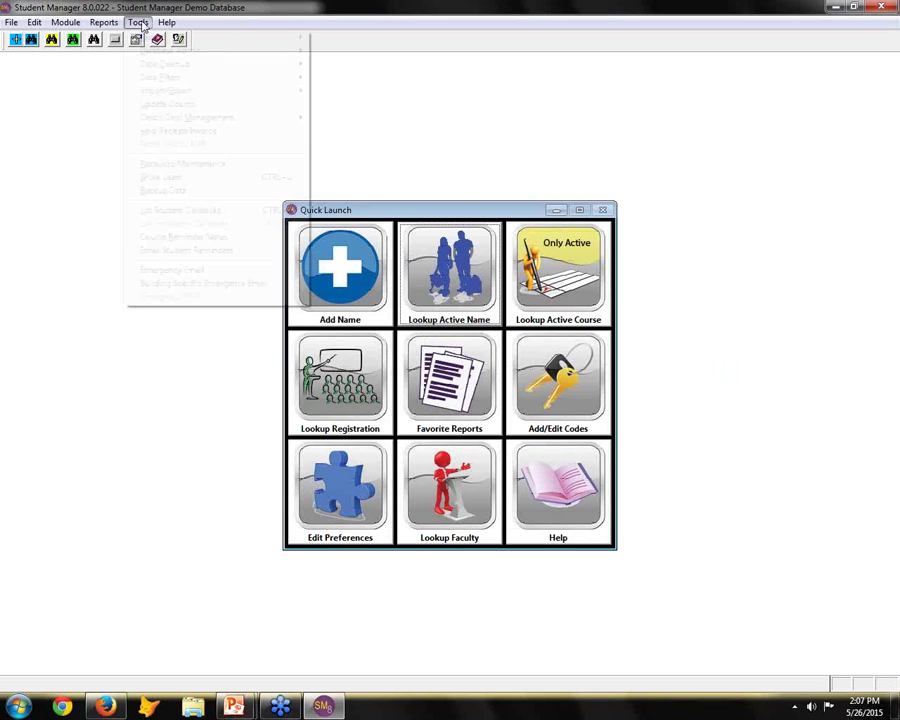
{"action": "left_click", "coordinate": [166, 211]}
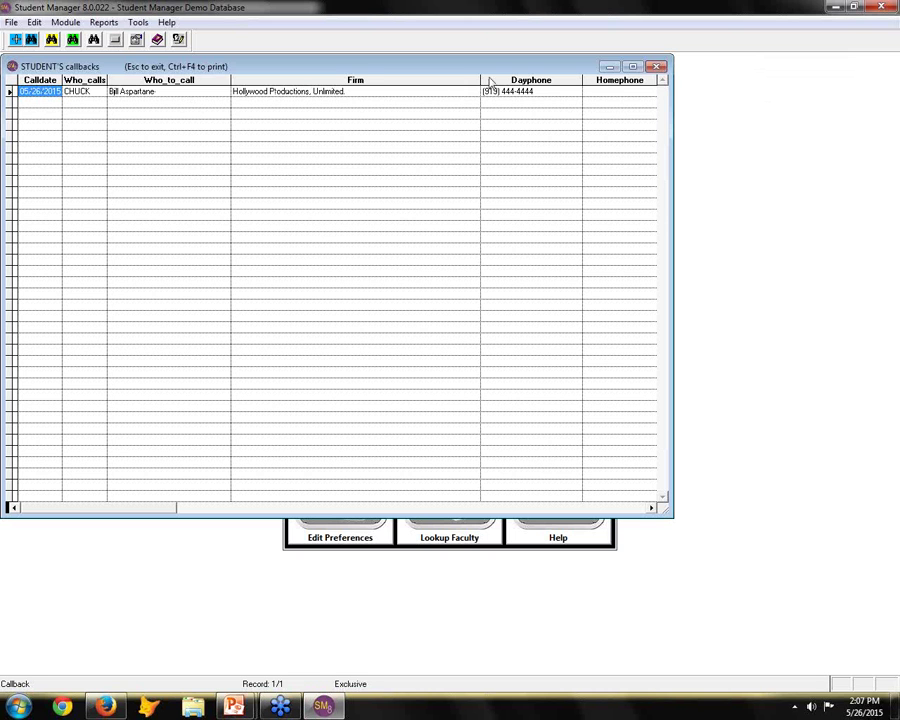
{"action": "left_click_drag", "start_coordinate": [672, 147], "coordinate": [866, 170]}
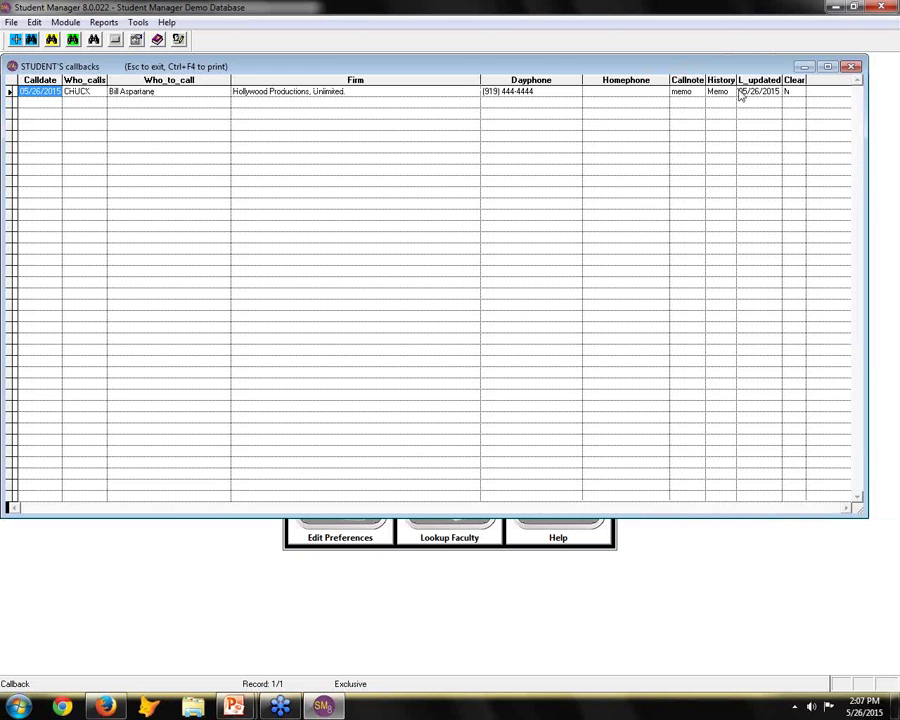
{"action": "mouse_move", "coordinate": [716, 96]}
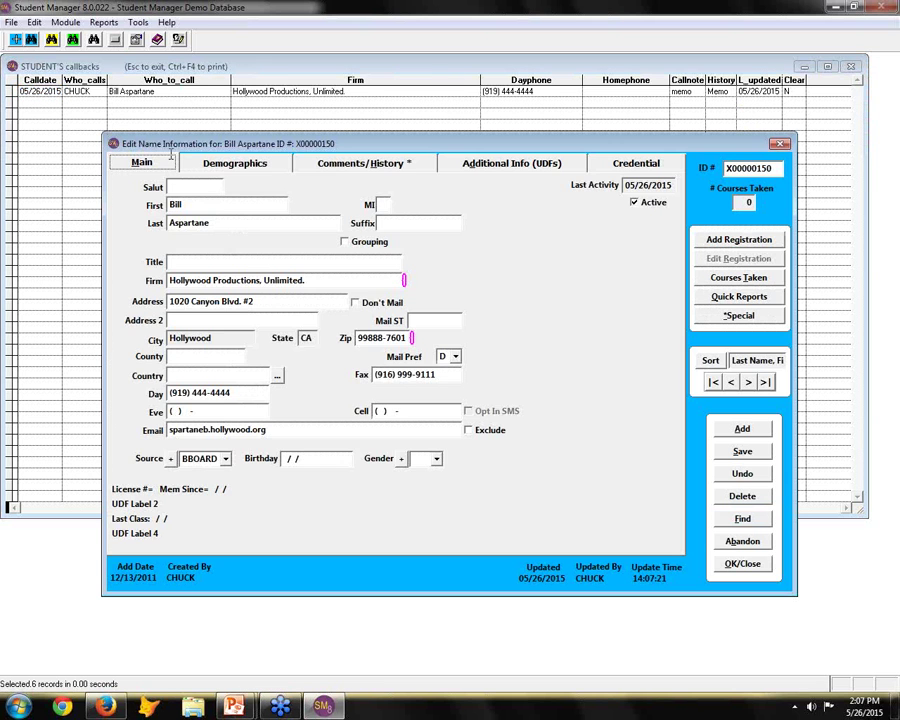
Review the demographics, contact history and additional info of the student in the callback list, and close the list without printing.
{"action": "left_click", "coordinate": [255, 166]}
{"action": "left_click", "coordinate": [362, 163]}
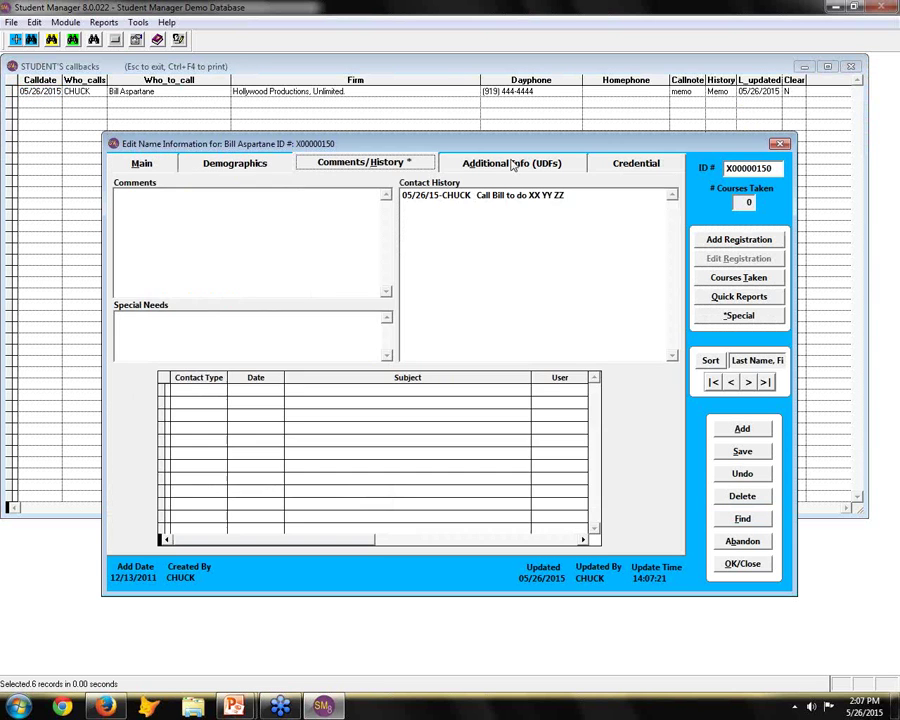
{"action": "left_click", "coordinate": [511, 163]}
{"action": "left_click", "coordinate": [148, 162]}
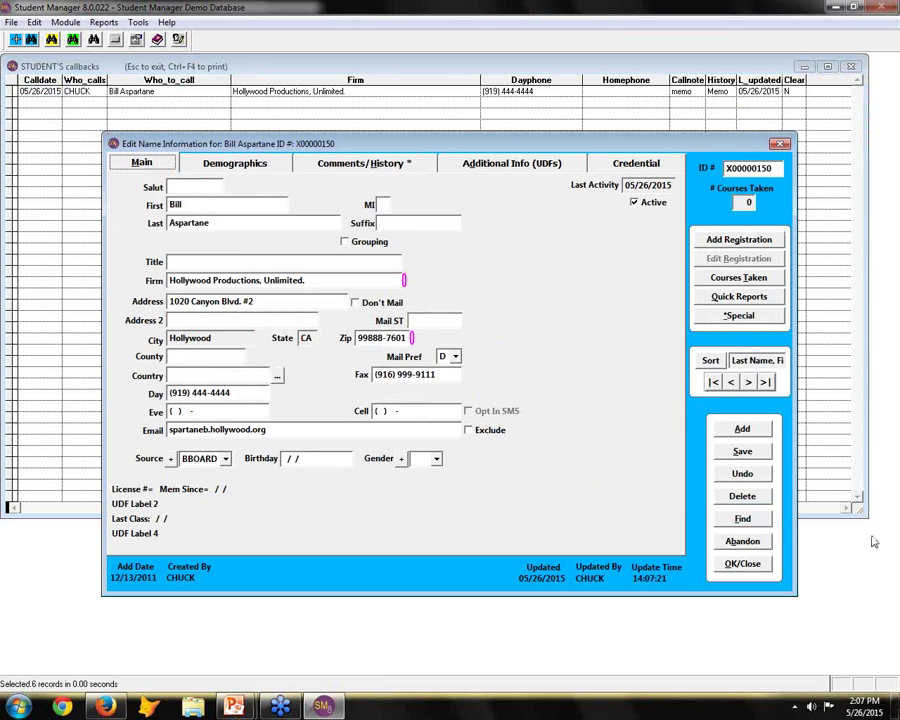
{"action": "left_click", "coordinate": [742, 563]}
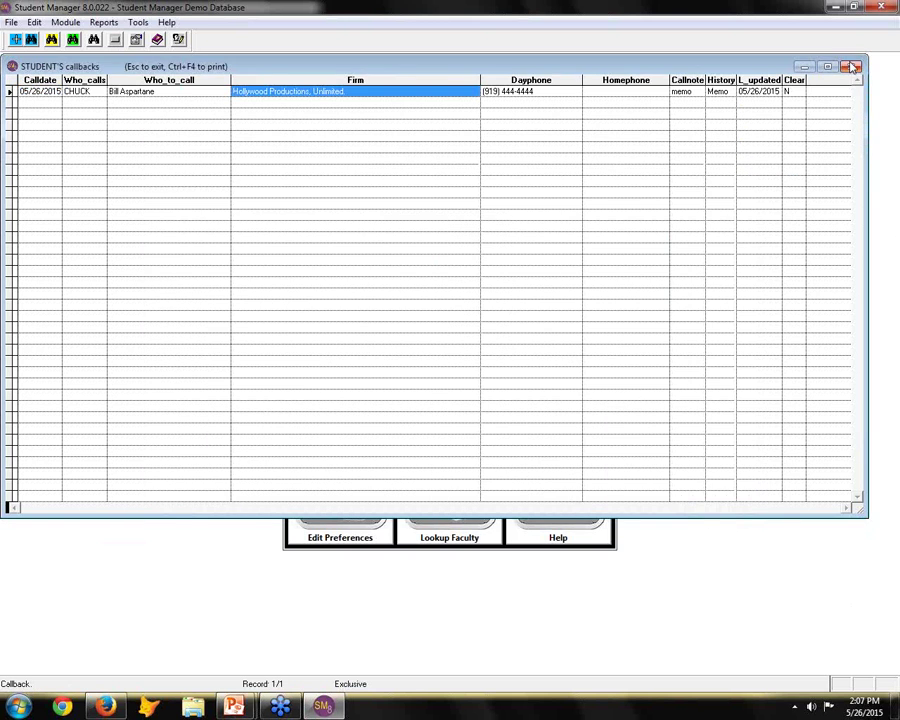
{"action": "left_click", "coordinate": [851, 66]}
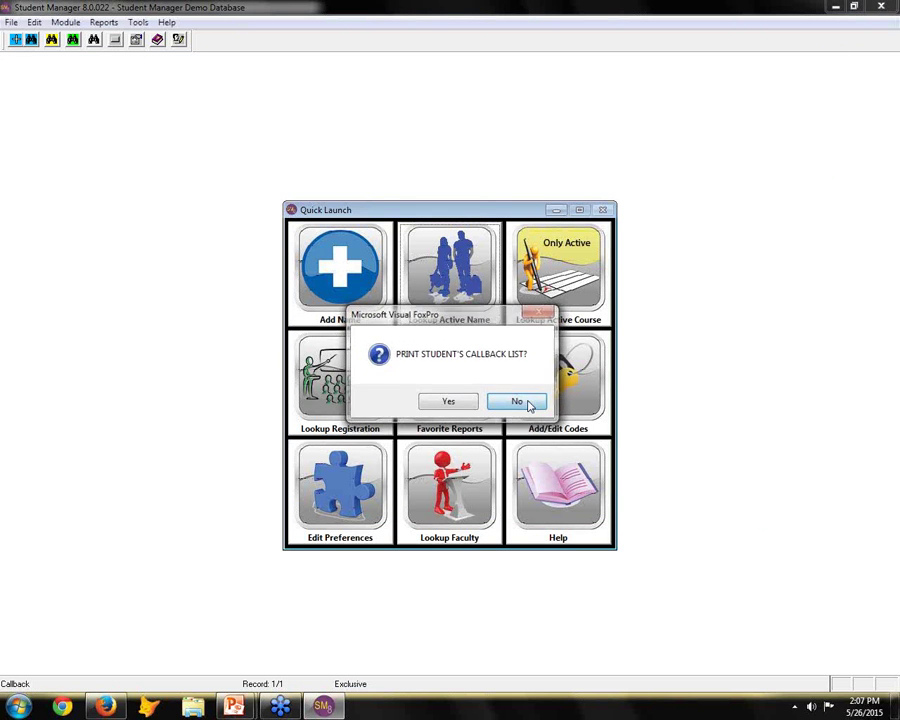
{"action": "left_click", "coordinate": [526, 402]}
Open the Names preferences to check the callback date field and the number of days for old callbacks.
{"action": "left_click", "coordinate": [343, 502]}
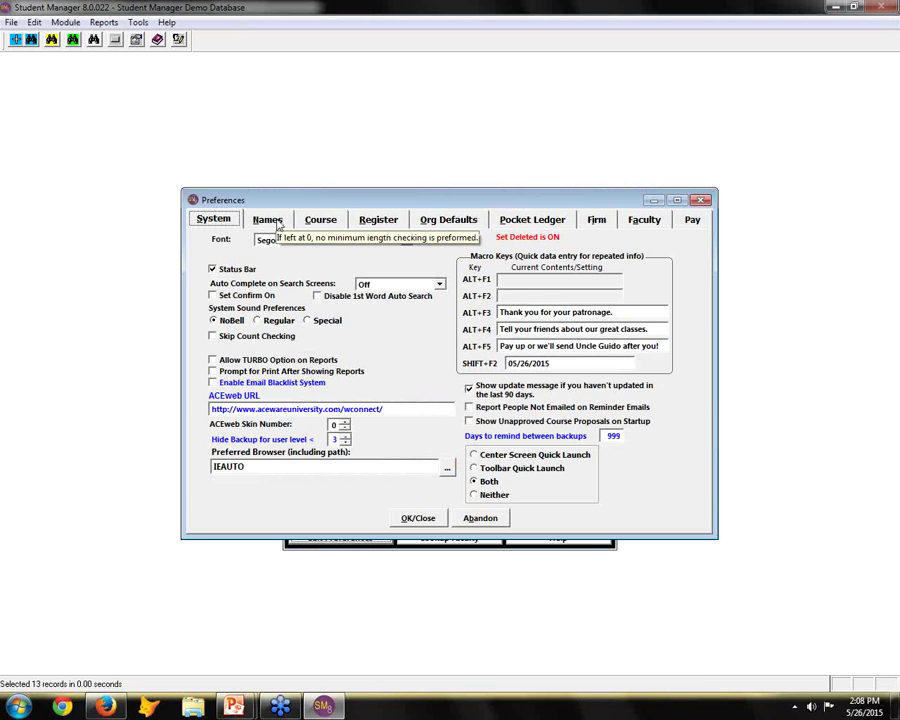
{"action": "left_click", "coordinate": [279, 225]}
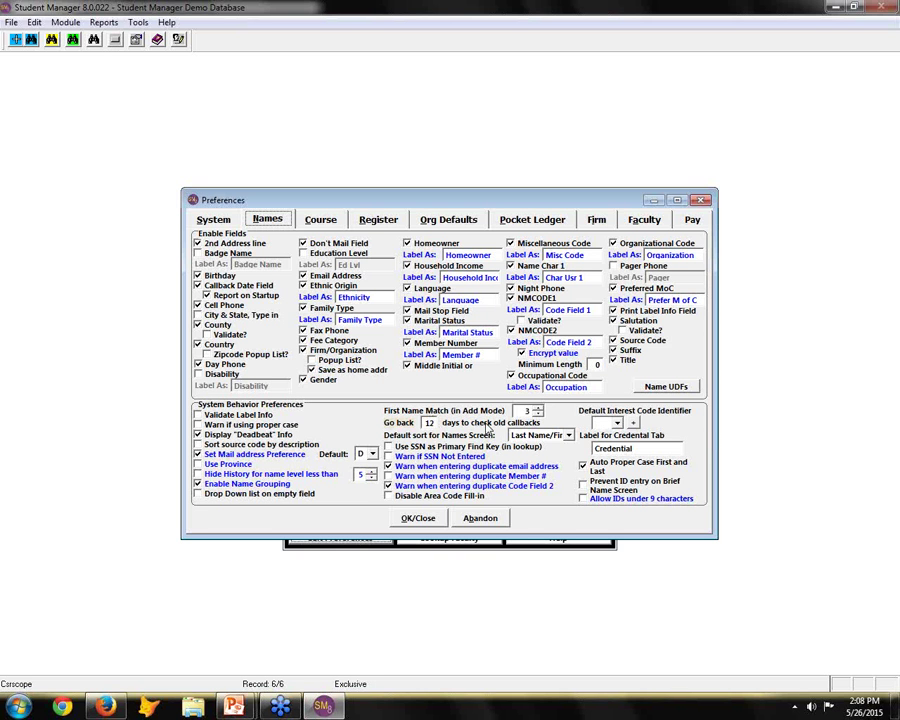
{"action": "mouse_move", "coordinate": [238, 706]}
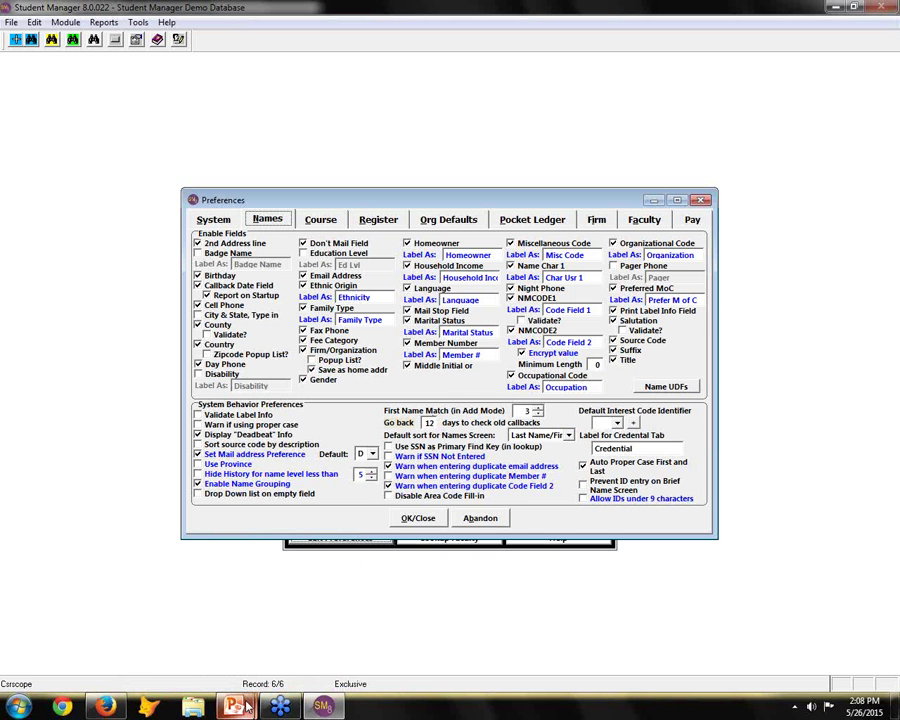
View the Callbacks slide in the PowerPoint slide show, and return to Student Manager to abandon the preferences.
{"action": "left_click", "coordinate": [315, 632]}
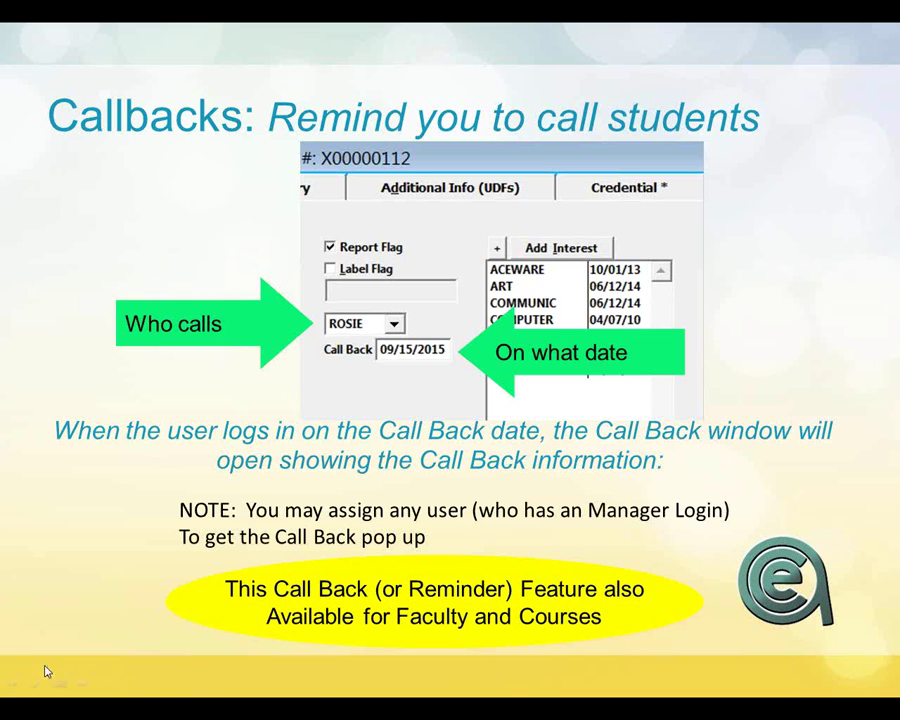
{"action": "key", "text": "alt+Tab"}
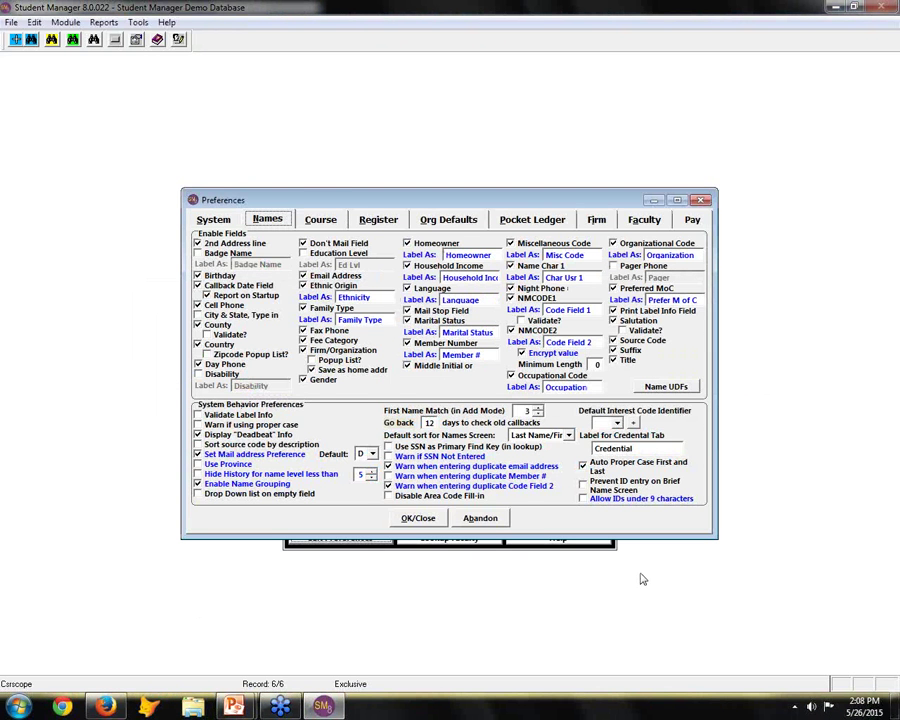
{"action": "left_click", "coordinate": [480, 518]}
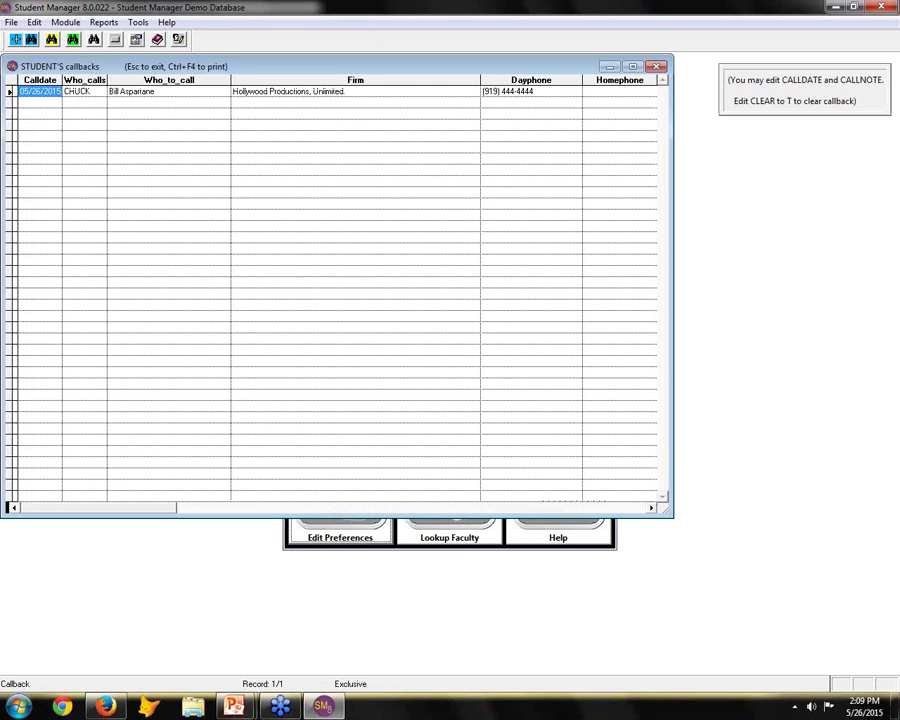
Widen the student callback list to read its history memo, and check the contact history in the listed student's record.
{"action": "left_click_drag", "start_coordinate": [670, 189], "coordinate": [886, 207]}
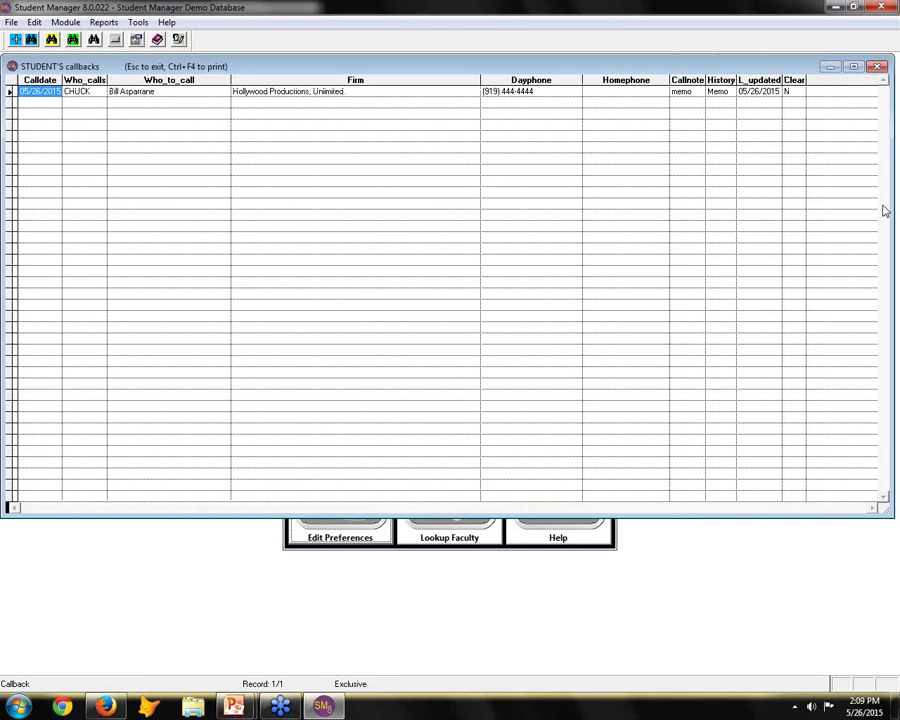
{"action": "mouse_move", "coordinate": [722, 96]}
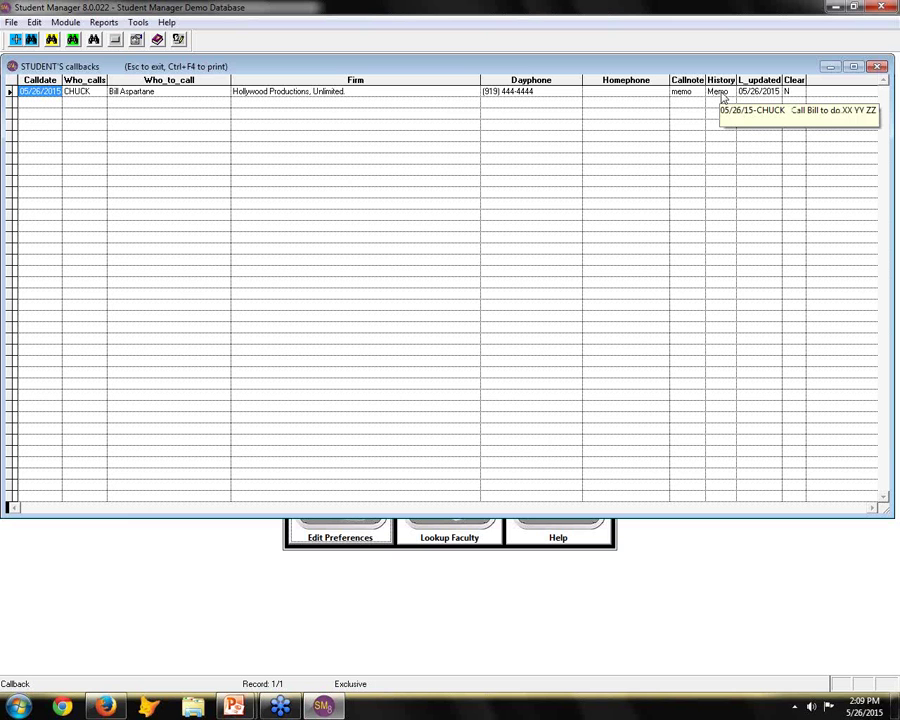
{"action": "double_click", "coordinate": [163, 96]}
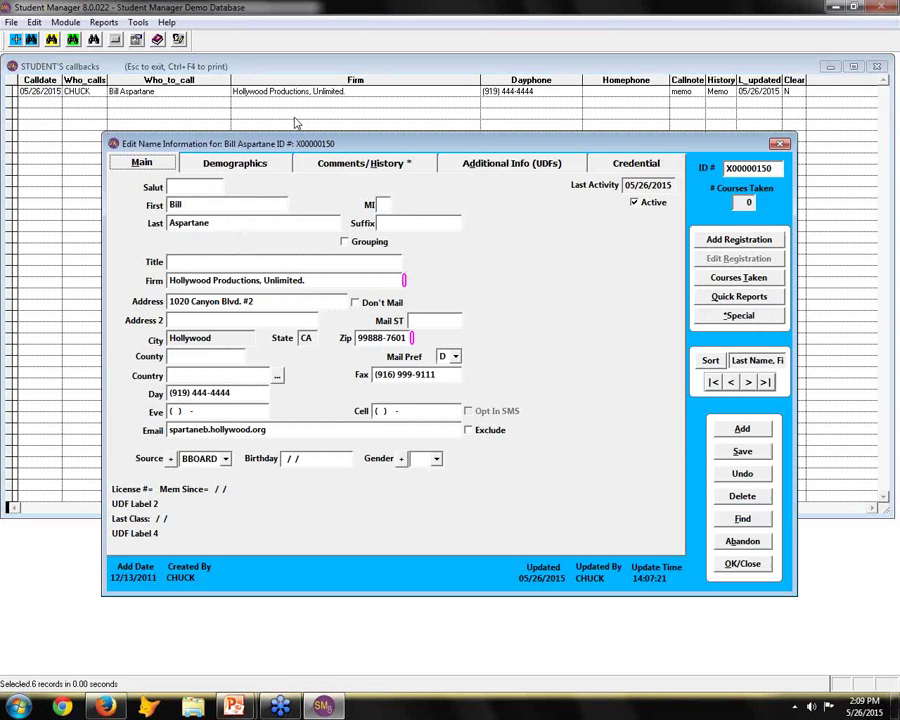
{"action": "left_click", "coordinate": [352, 166]}
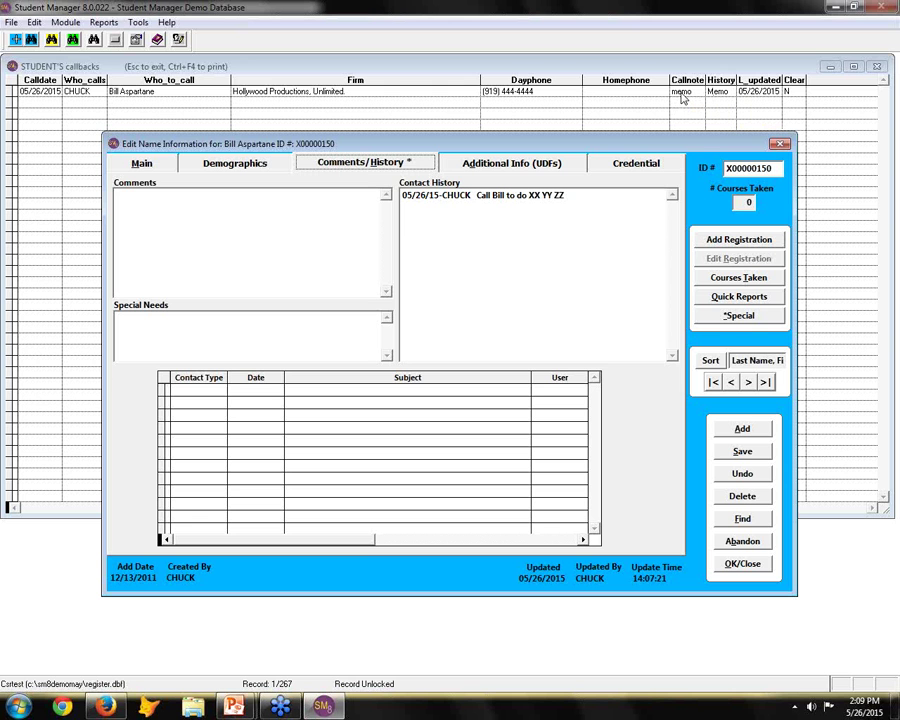
{"action": "left_click", "coordinate": [743, 563]}
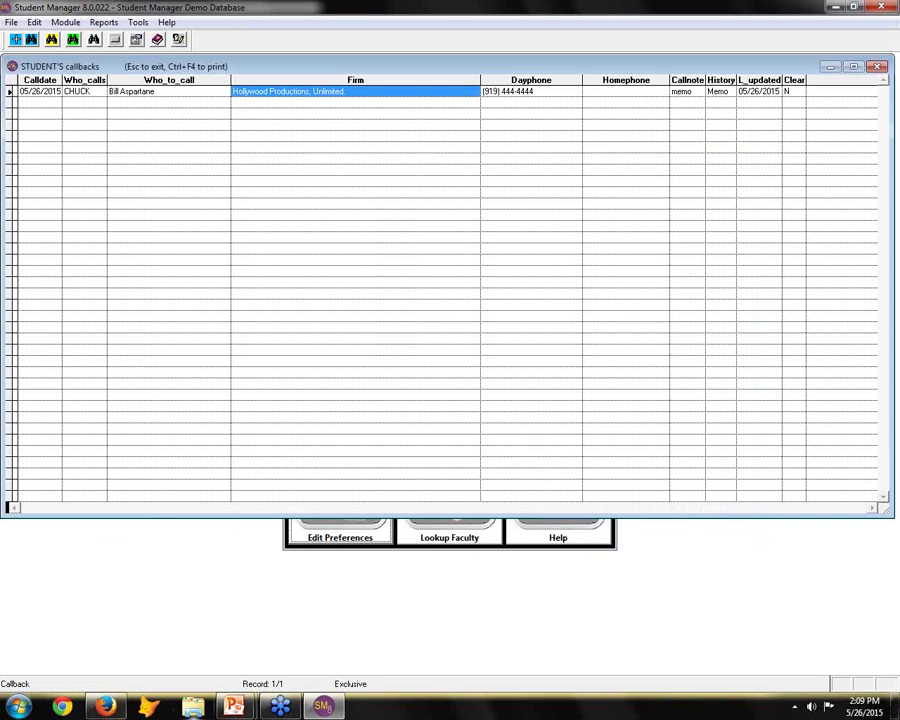
Step the PowerPoint Callbacks slide back by one, and return to Student Manager to close the callback list.
{"action": "left_click", "coordinate": [310, 648]}
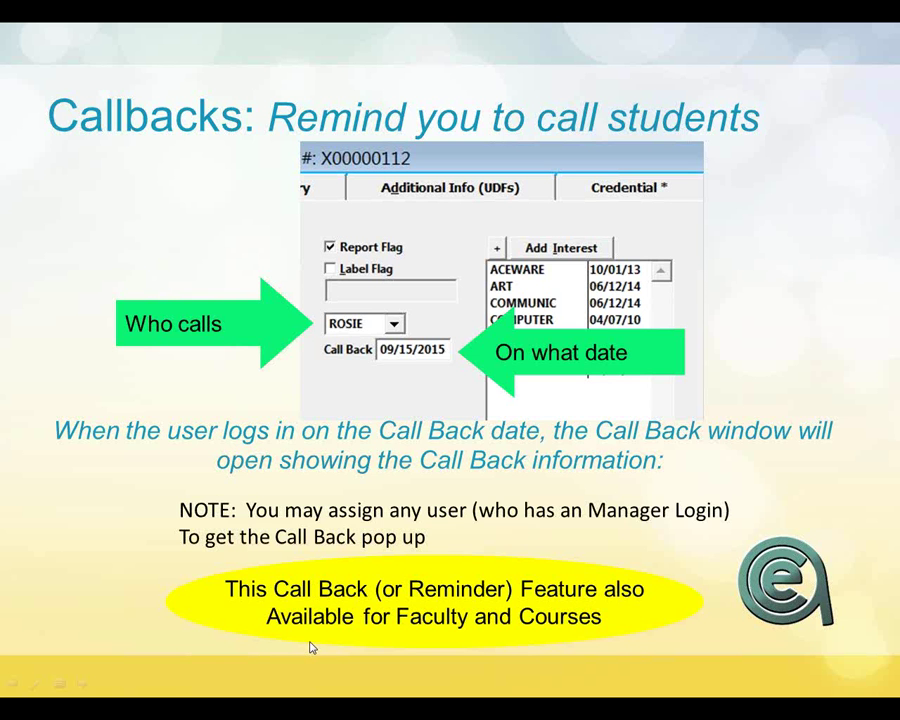
{"action": "left_click", "coordinate": [12, 684]}
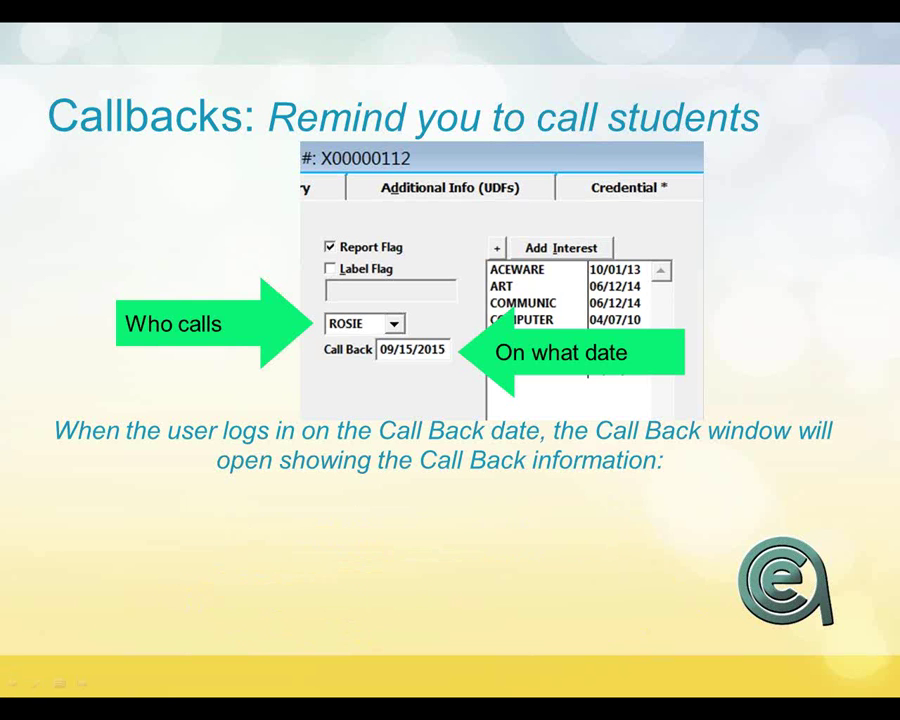
{"action": "key", "text": "alt+Tab"}
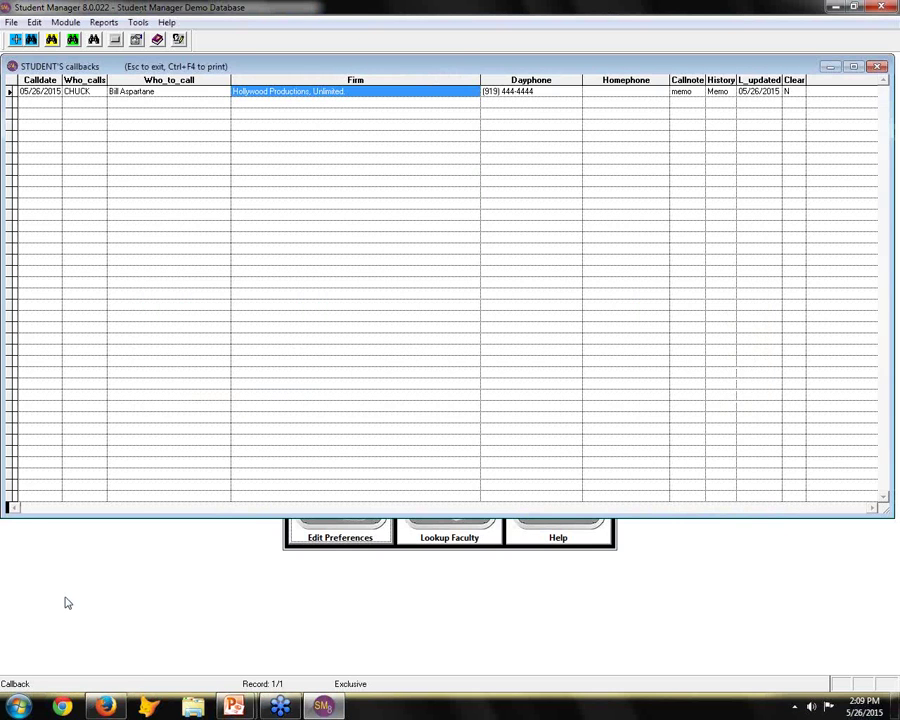
{"action": "key", "text": "Escape"}
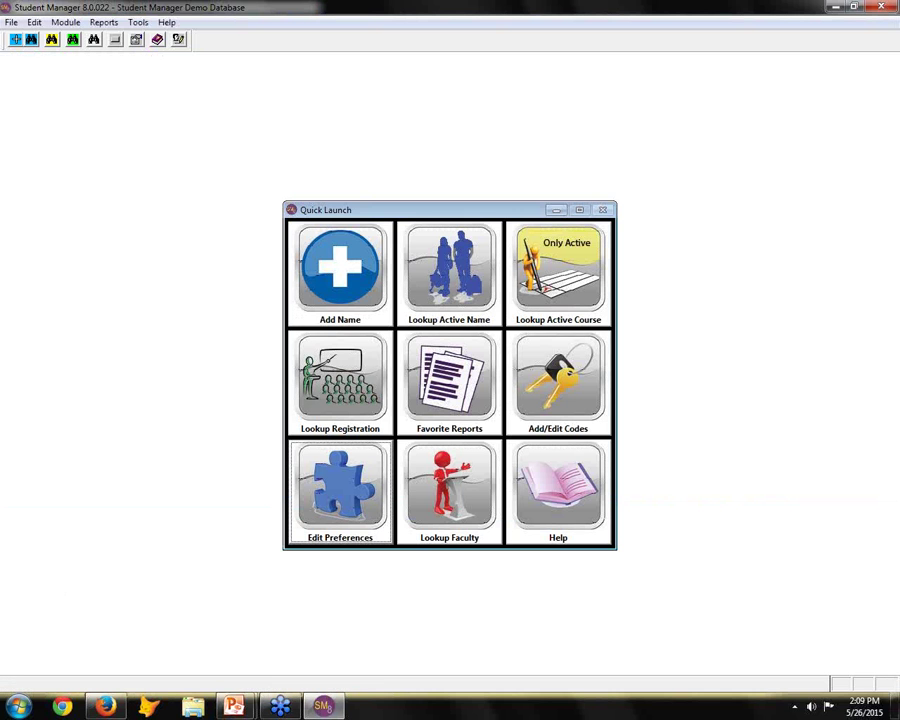
Examine the Callback Date Field and Report on Startup options in the Names preferences.
{"action": "left_click", "coordinate": [352, 511]}
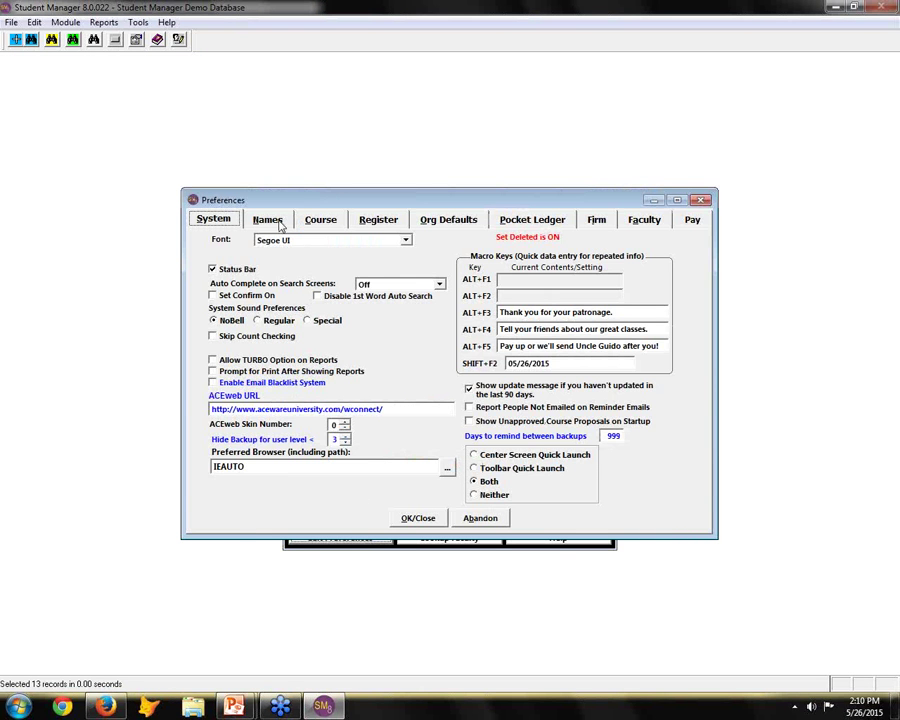
{"action": "left_click", "coordinate": [280, 224]}
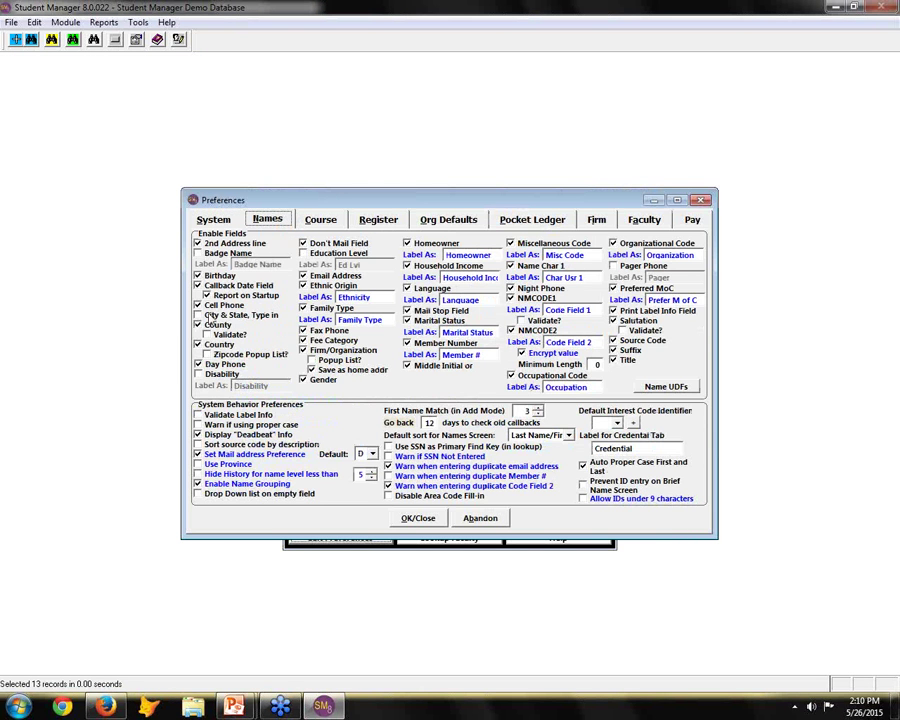
{"action": "left_click", "coordinate": [198, 324]}
{"action": "left_click", "coordinate": [198, 305]}
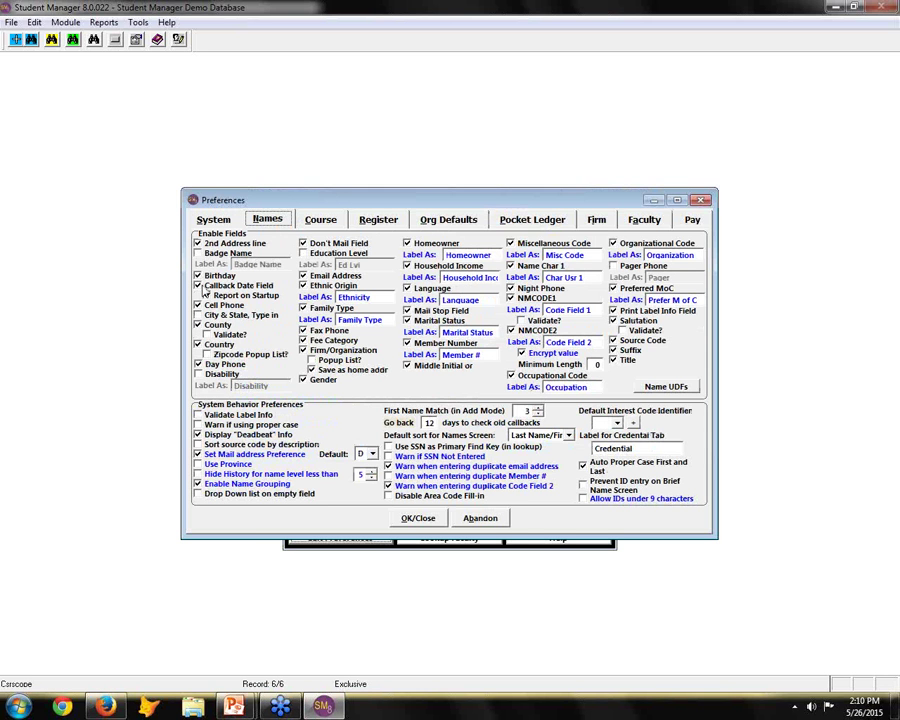
{"action": "left_click", "coordinate": [206, 295]}
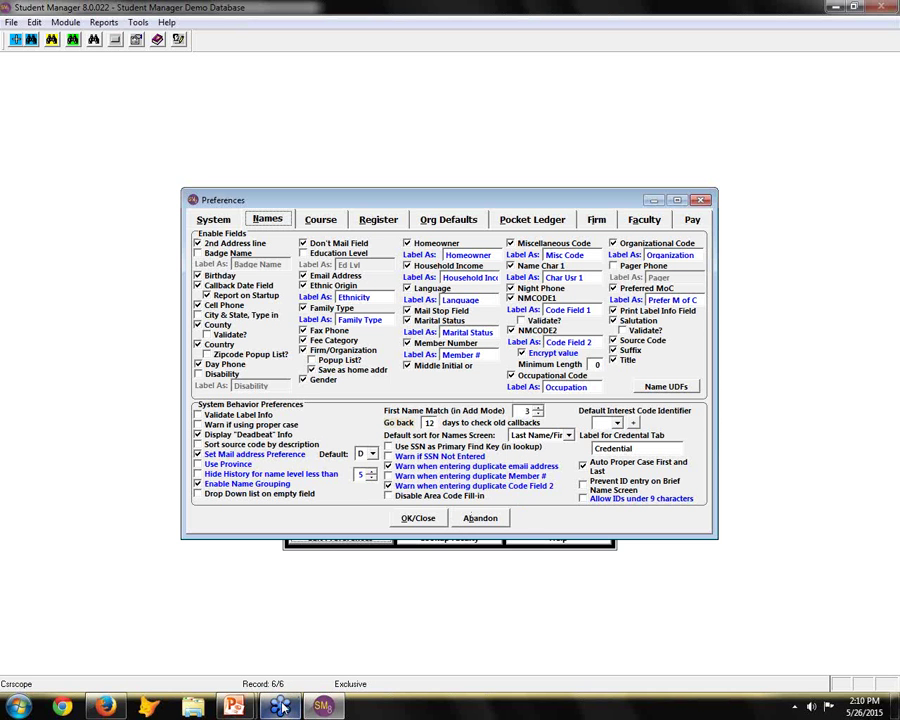
Switch to the PowerPoint slide show and advance the animation on the Callbacks slide.
{"action": "mouse_move", "coordinate": [236, 708]}
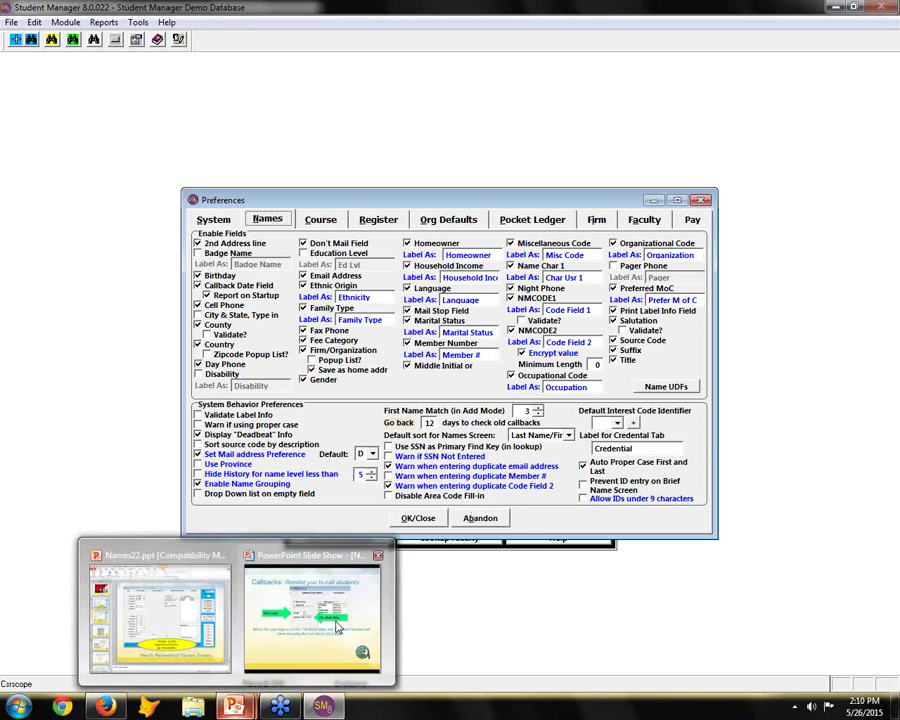
{"action": "left_click", "coordinate": [320, 685]}
{"action": "left_click", "coordinate": [352, 599]}
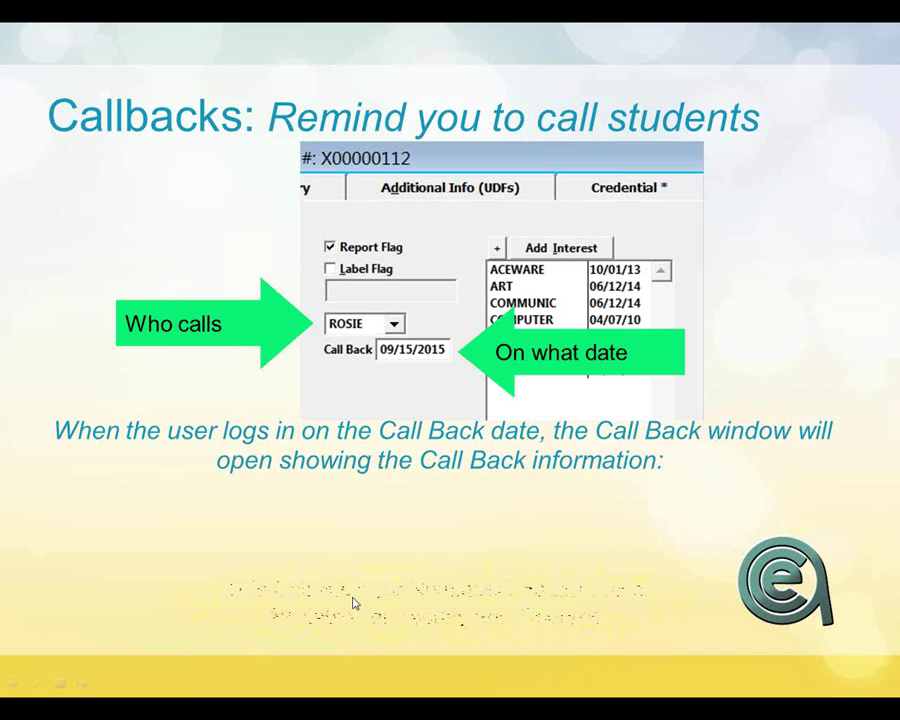
Advance the slide show to the Copy Name Info slide, and switch to Student Manager to abandon the Preferences window.
{"action": "left_click", "coordinate": [352, 599]}
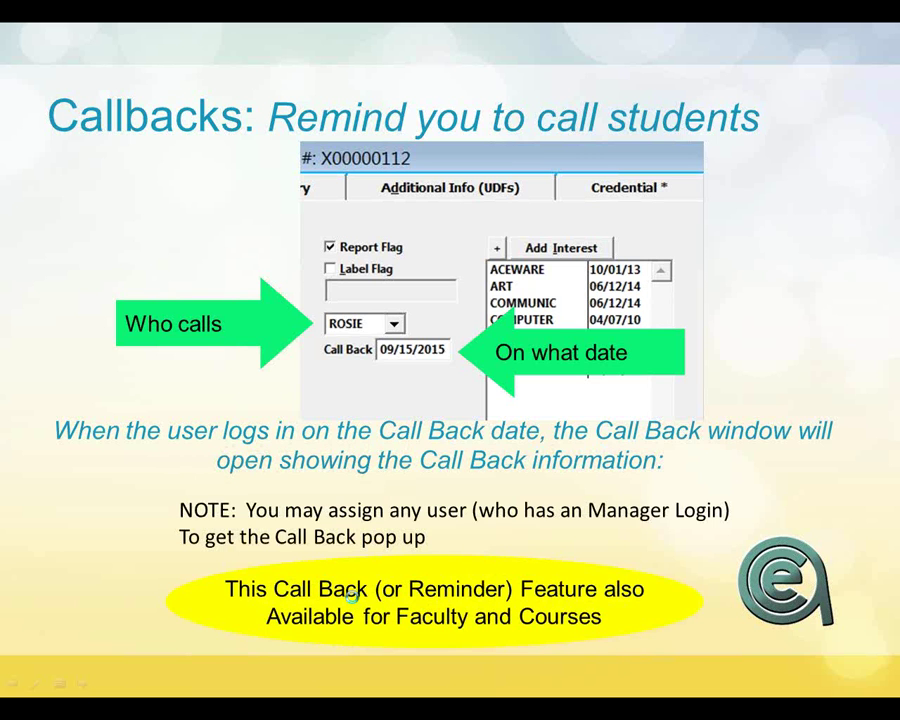
{"action": "left_click", "coordinate": [352, 599]}
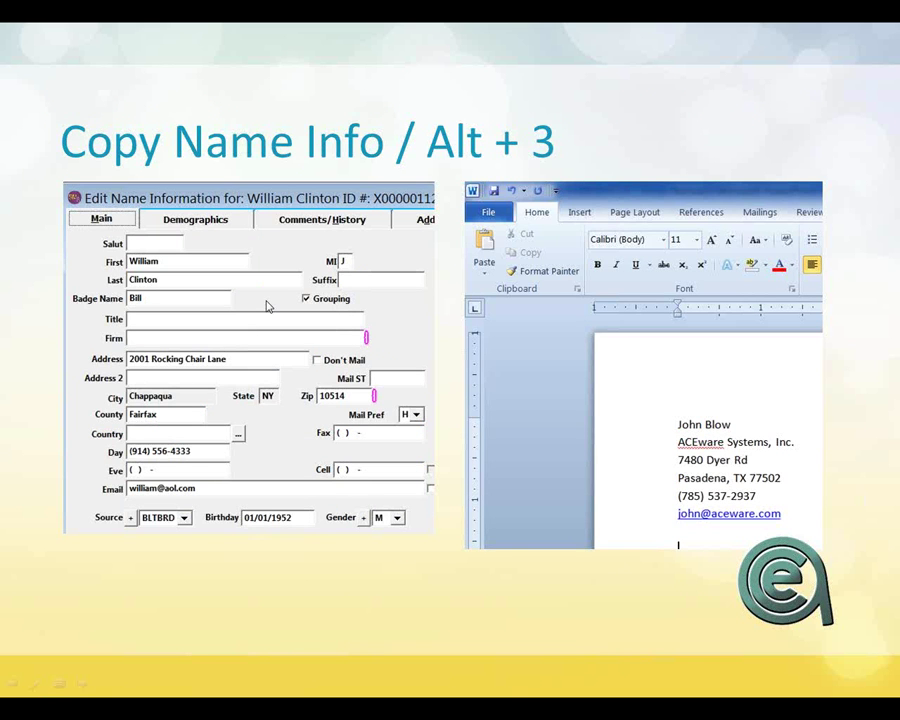
{"action": "key", "text": "alt+Tab"}
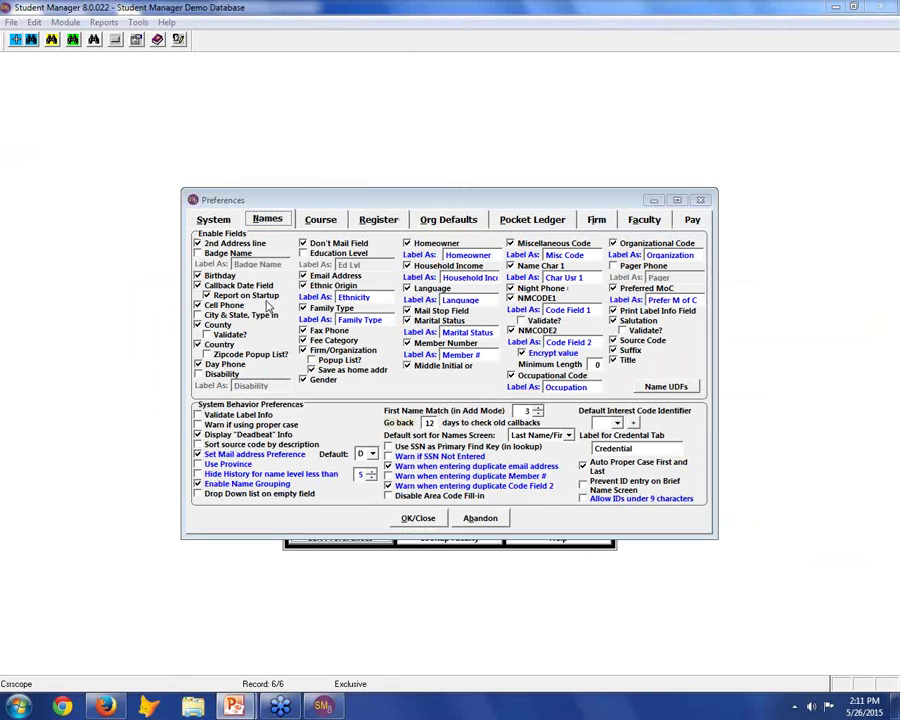
{"action": "left_click", "coordinate": [512, 517]}
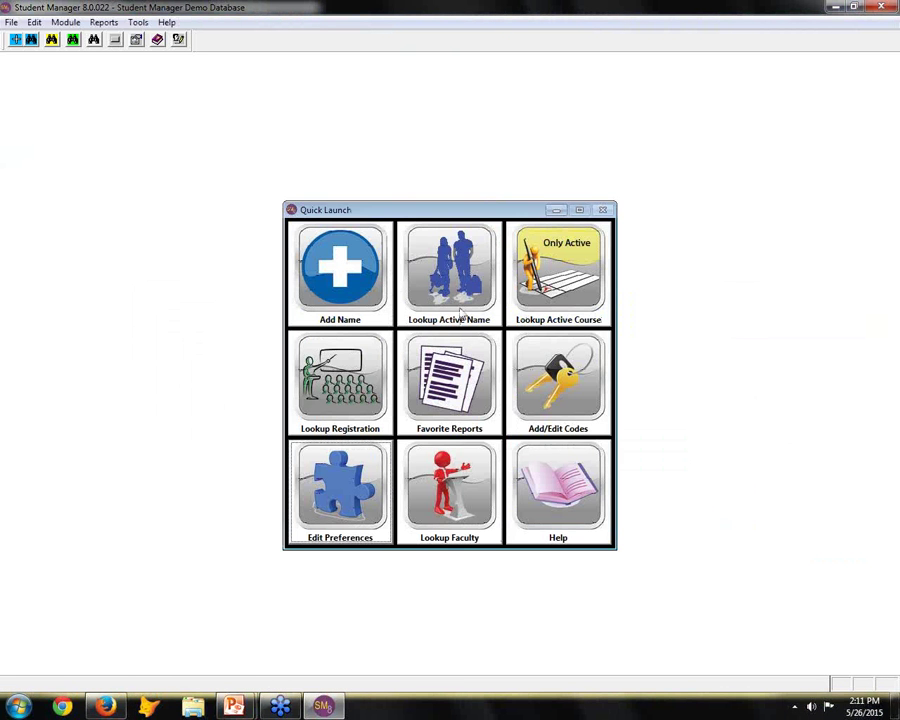
Look up the student by last name among the active names, and open the first matching record.
{"action": "left_click", "coordinate": [460, 315]}
{"action": "type", "text": "havl"}
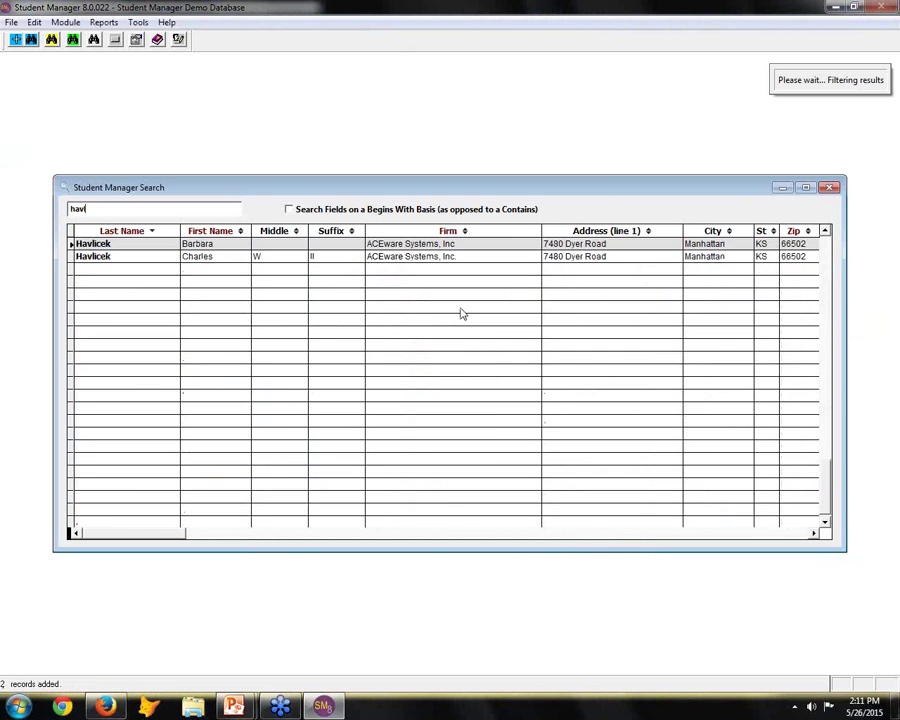
{"action": "key", "text": "Return"}
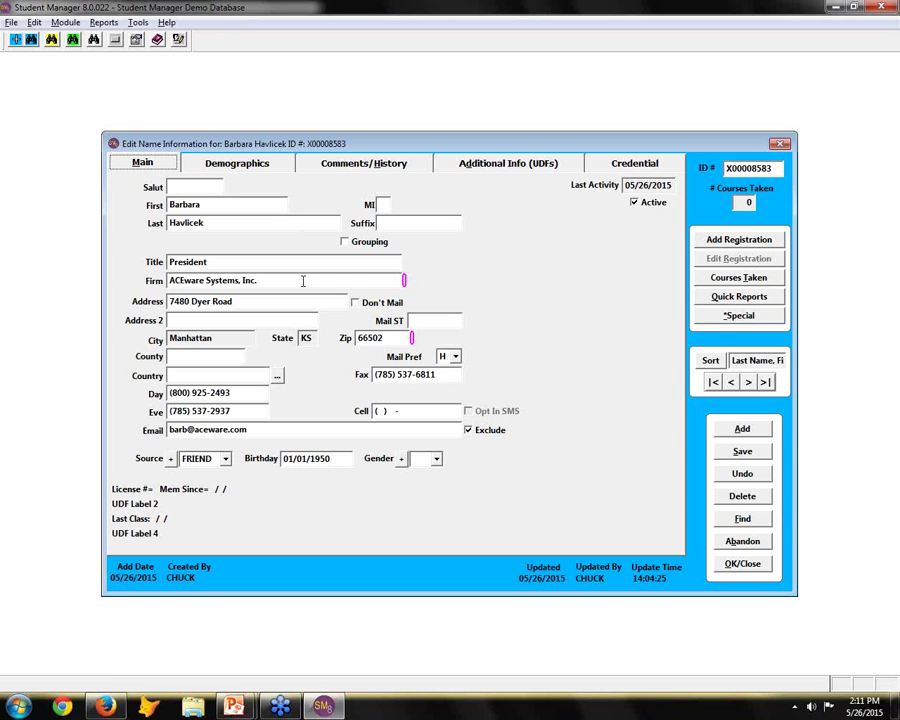
Paste the student's copied name and contact information into the record's Comments field, and close the record with its changes kept.
{"action": "left_click", "coordinate": [389, 164]}
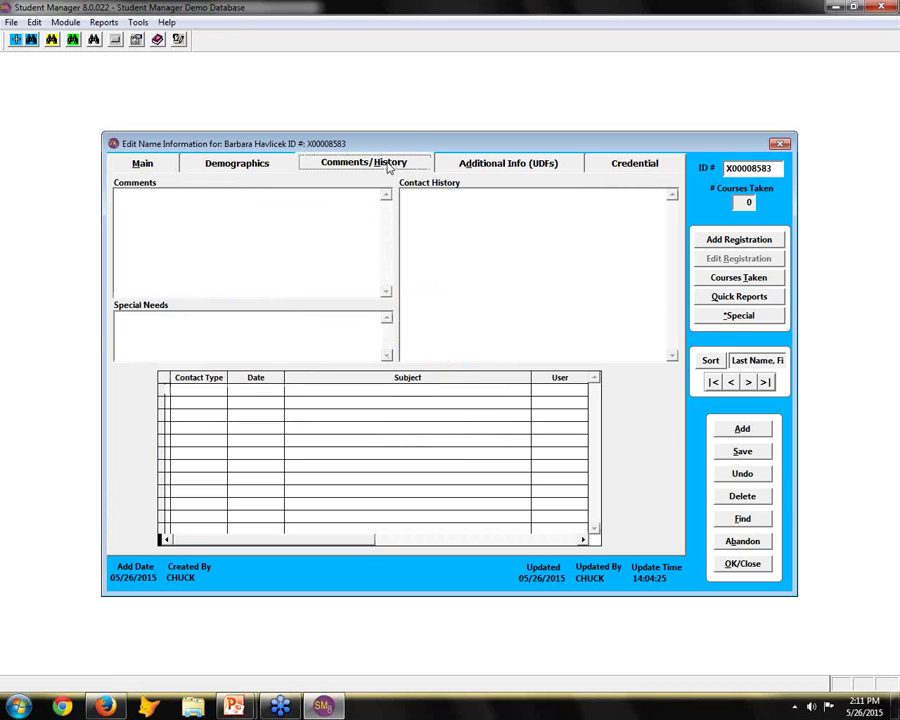
{"action": "left_click", "coordinate": [320, 214]}
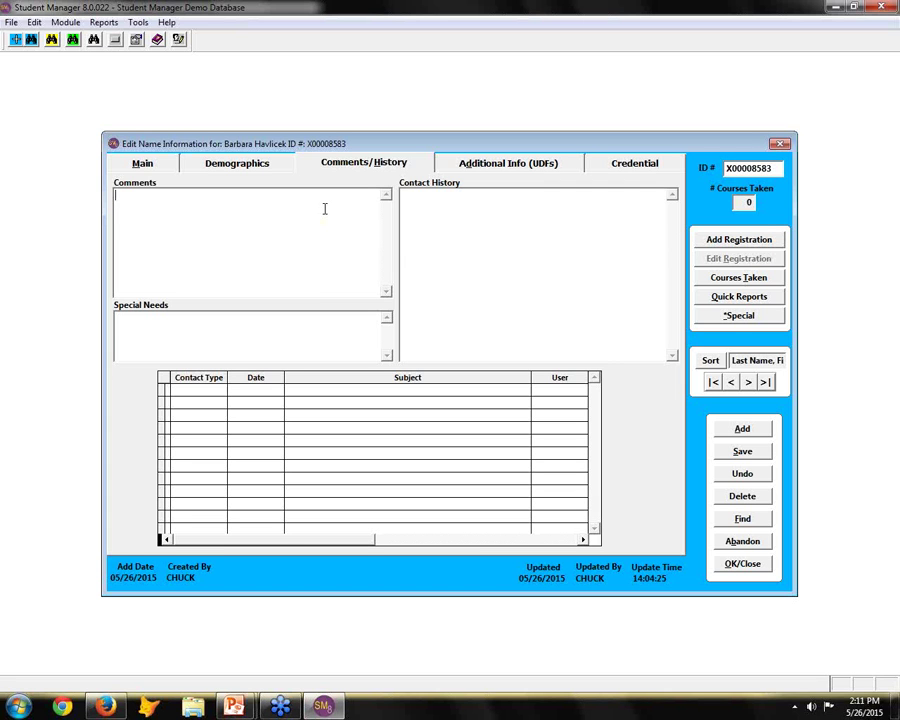
{"action": "key", "text": "ctrl+v"}
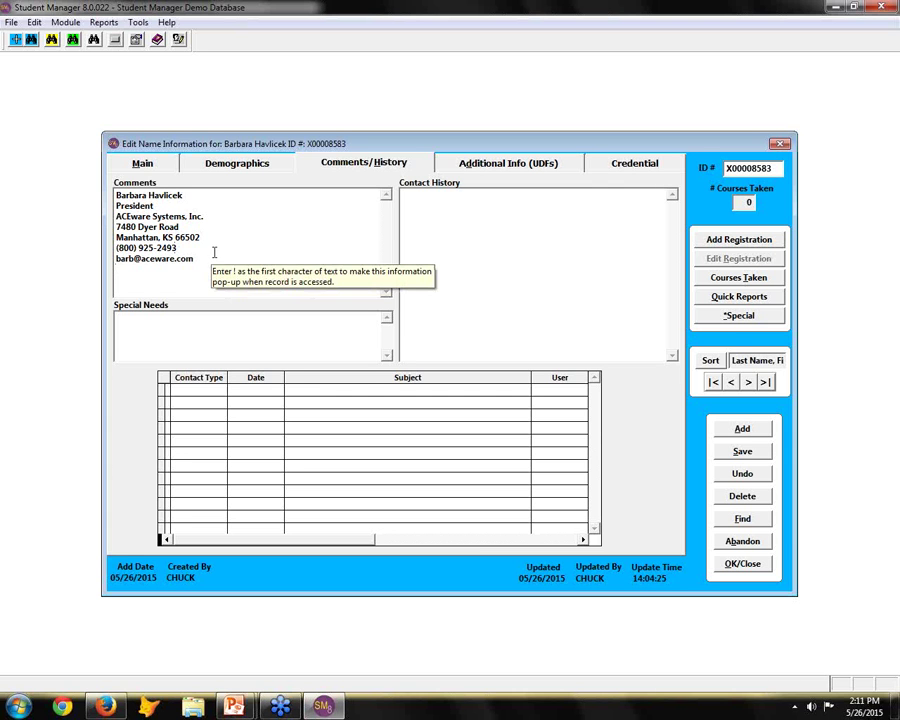
{"action": "left_click", "coordinate": [141, 164]}
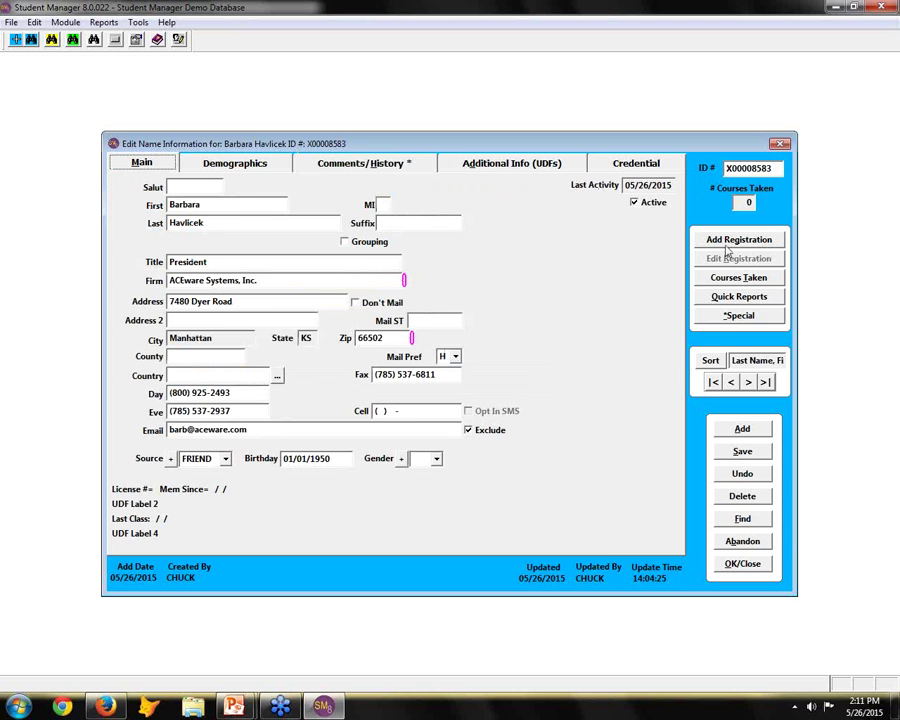
{"action": "left_click", "coordinate": [742, 565]}
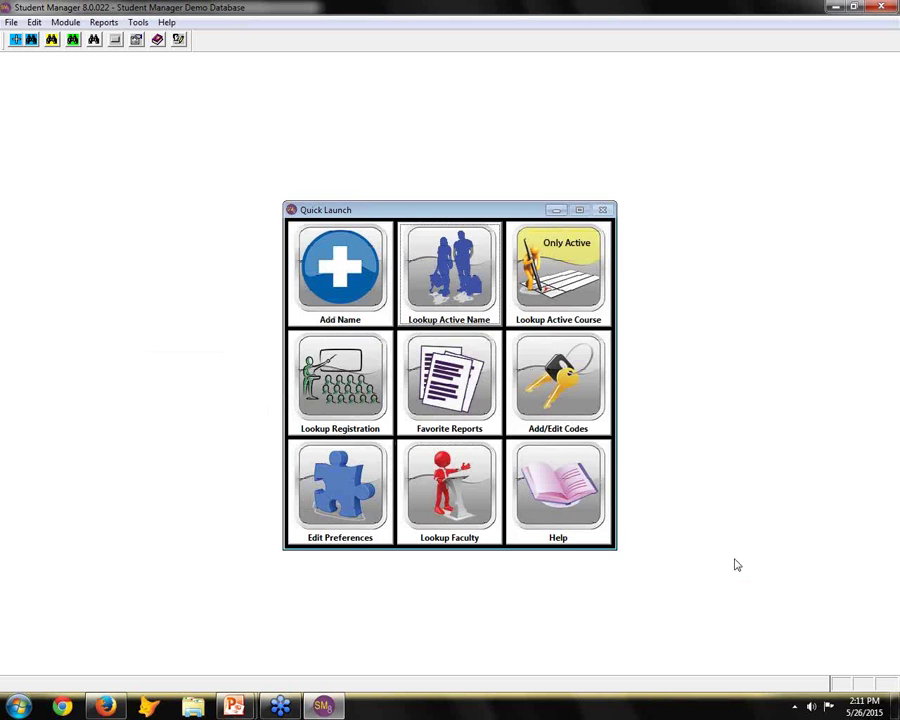
Open active course 15FACE101C and paste its copied course information into the receipt Note in the enlarged note editor.
{"action": "left_click", "coordinate": [567, 284]}
{"action": "double_click", "coordinate": [222, 323]}
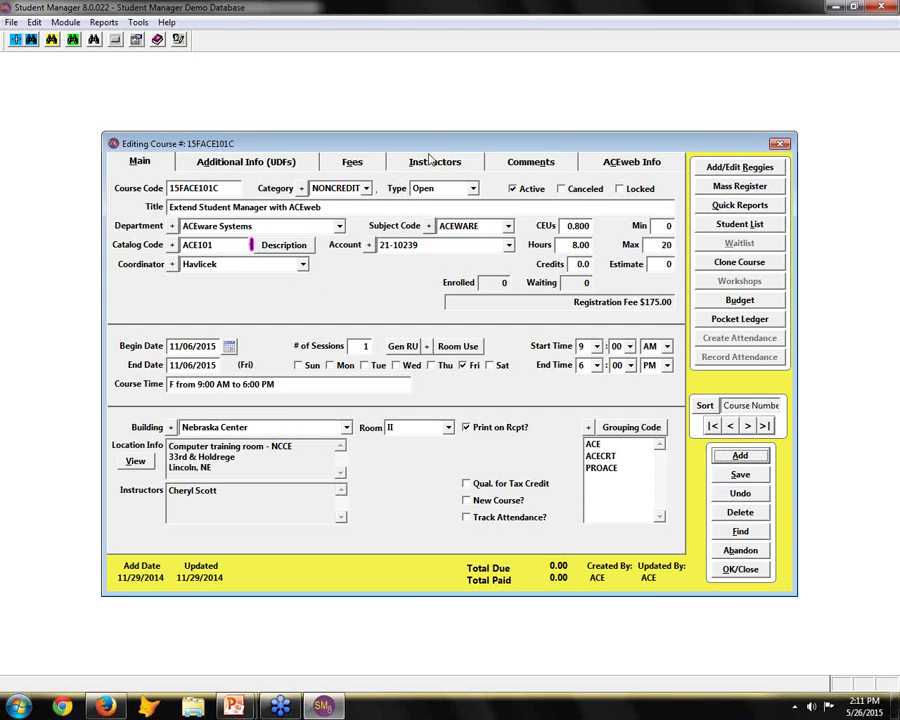
{"action": "left_click", "coordinate": [513, 163]}
{"action": "double_click", "coordinate": [343, 321]}
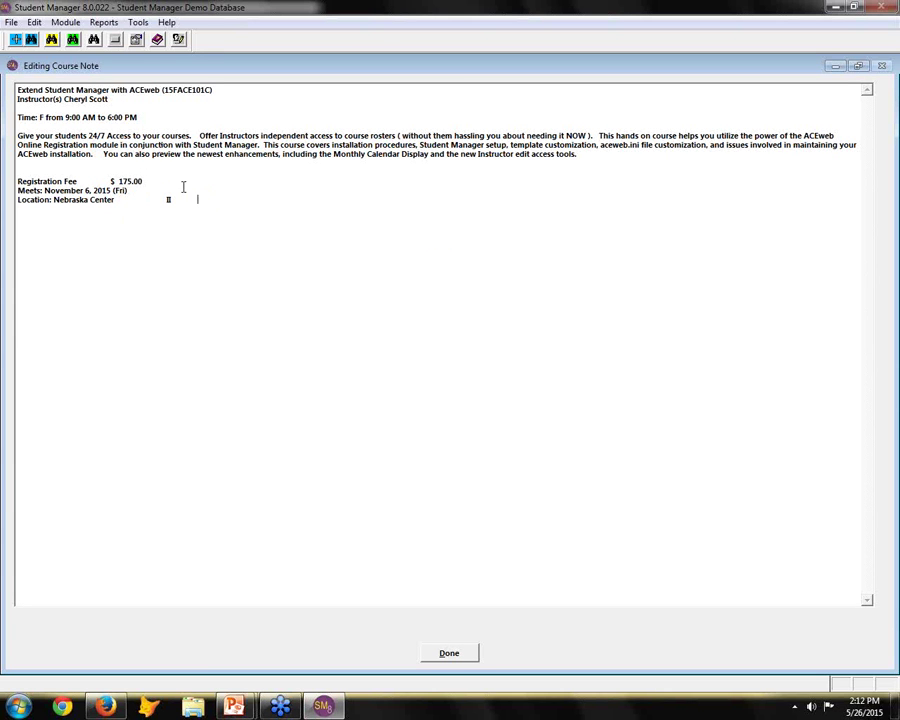
{"action": "left_click", "coordinate": [450, 654]}
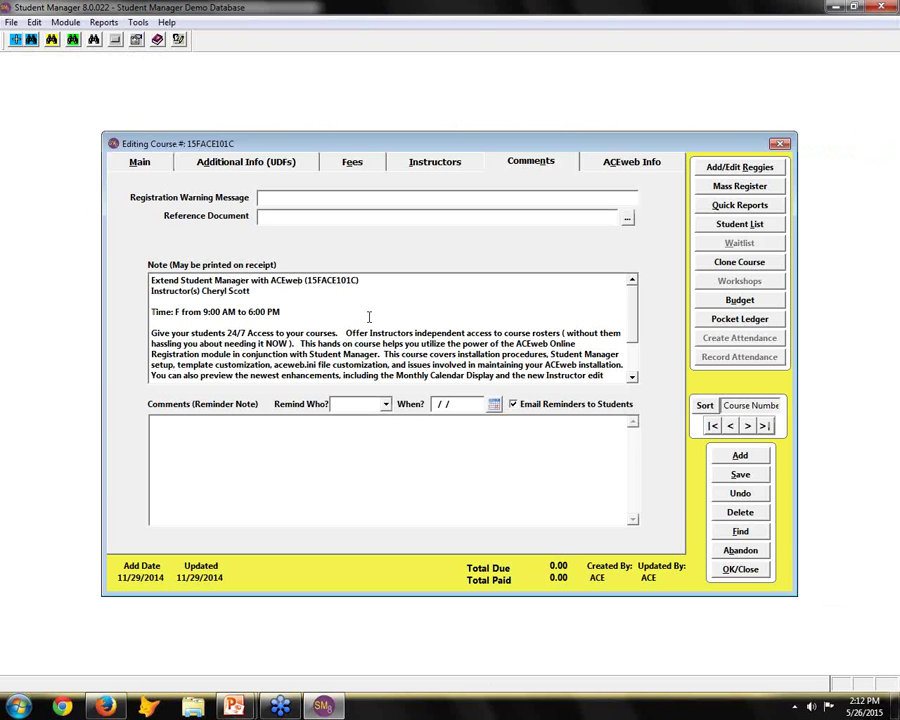
Undo the changes to course 15FACE101C and go back to its main details.
{"action": "left_click", "coordinate": [741, 493]}
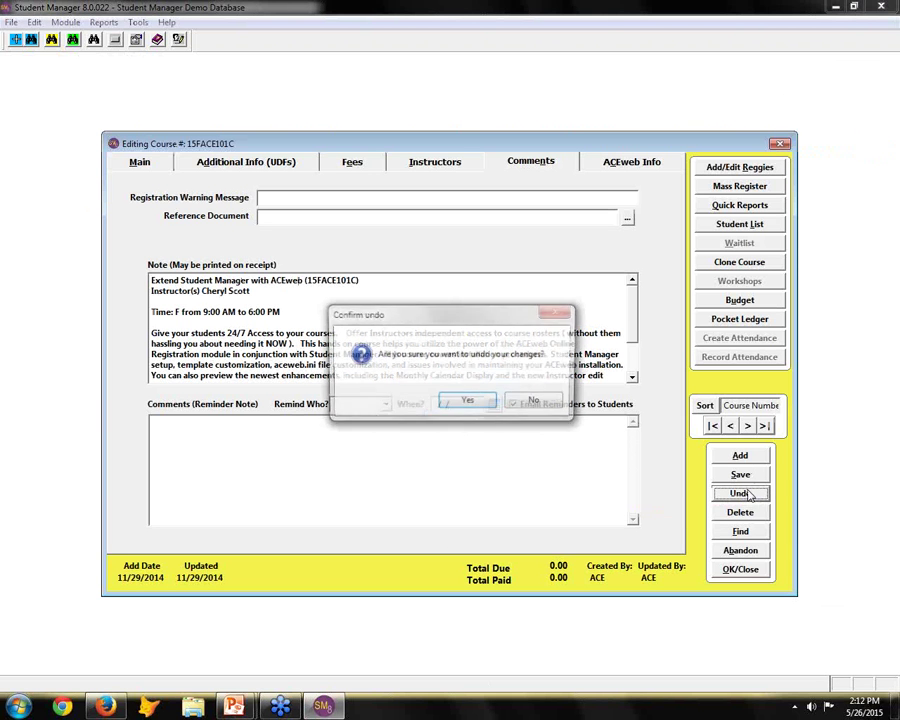
{"action": "left_click", "coordinate": [463, 401]}
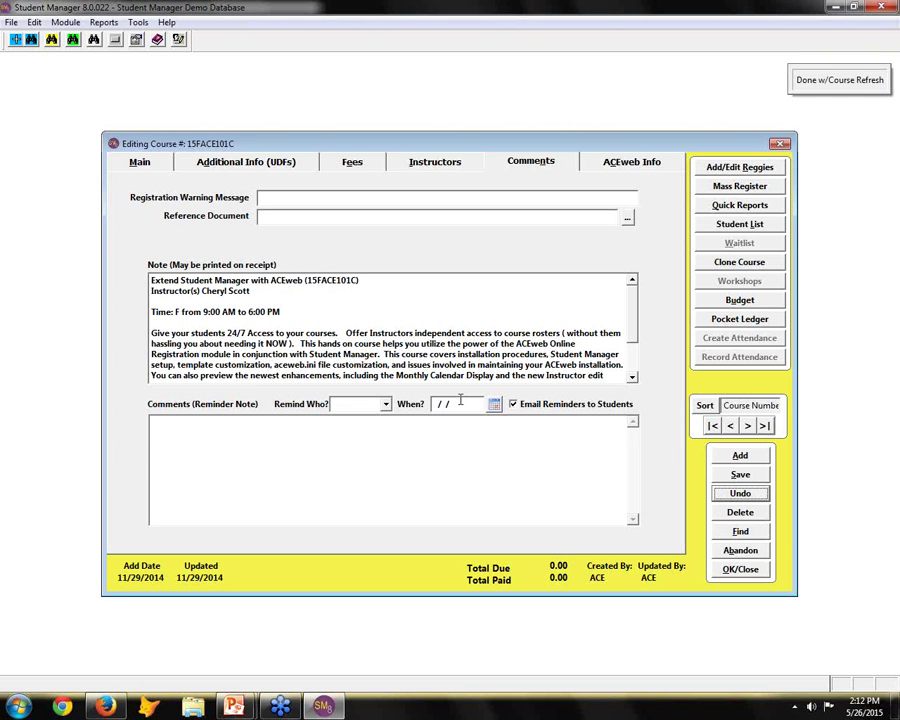
{"action": "left_click", "coordinate": [135, 160]}
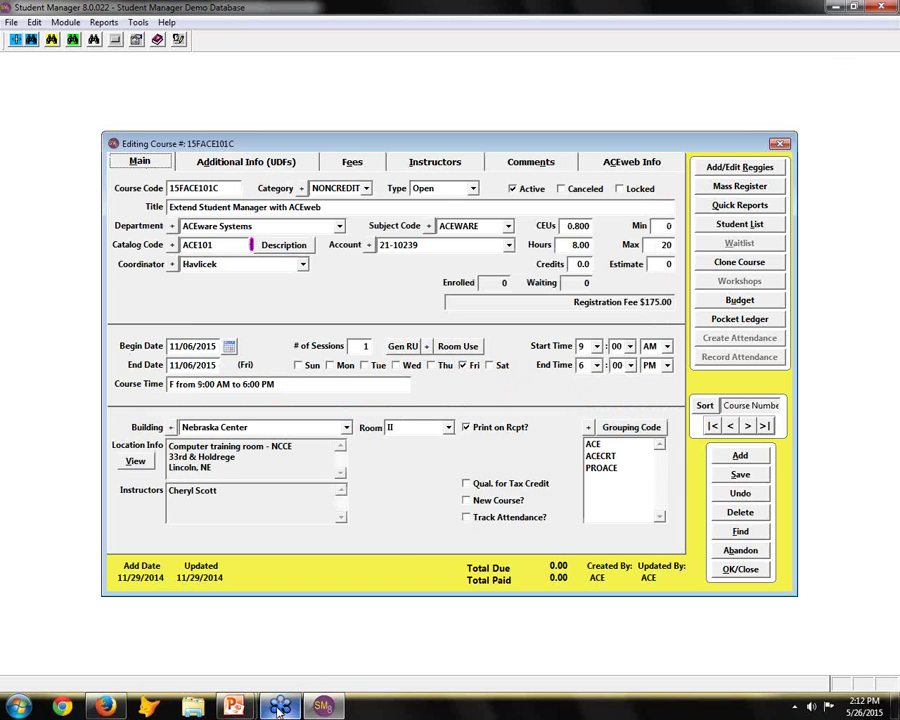
Switch back to the PowerPoint slide show and continue the Copy Name Info slide.
{"action": "mouse_move", "coordinate": [233, 706]}
{"action": "left_click", "coordinate": [301, 638]}
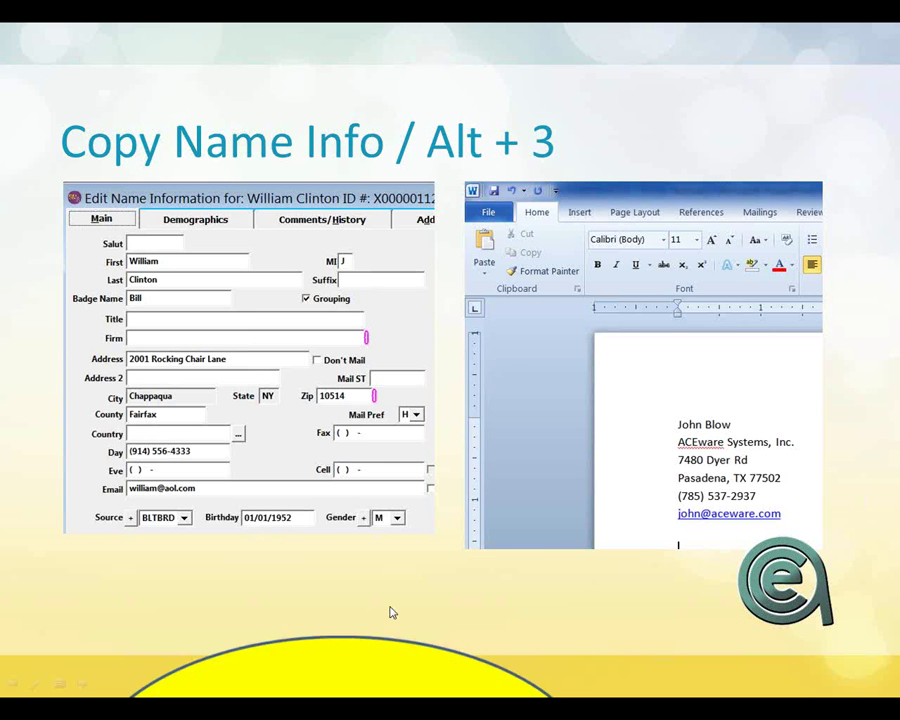